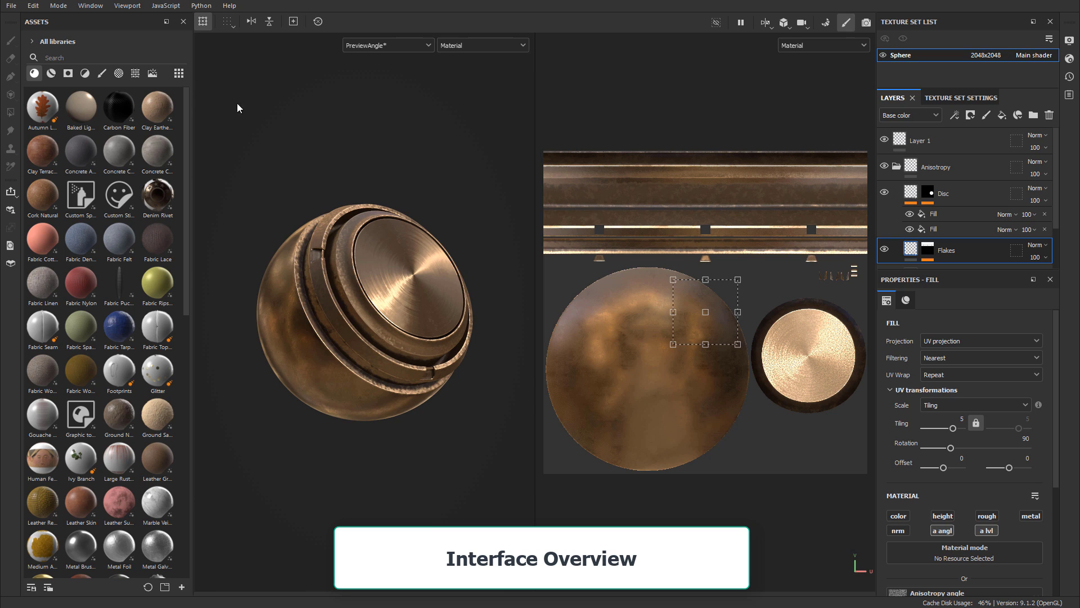
Look over the installed JavaScript plugins, then try the F2 3D-only and F3 2D viewport layouts
{"action": "left_click", "coordinate": [166, 6]}
{"action": "mouse_move", "coordinate": [176, 20]}
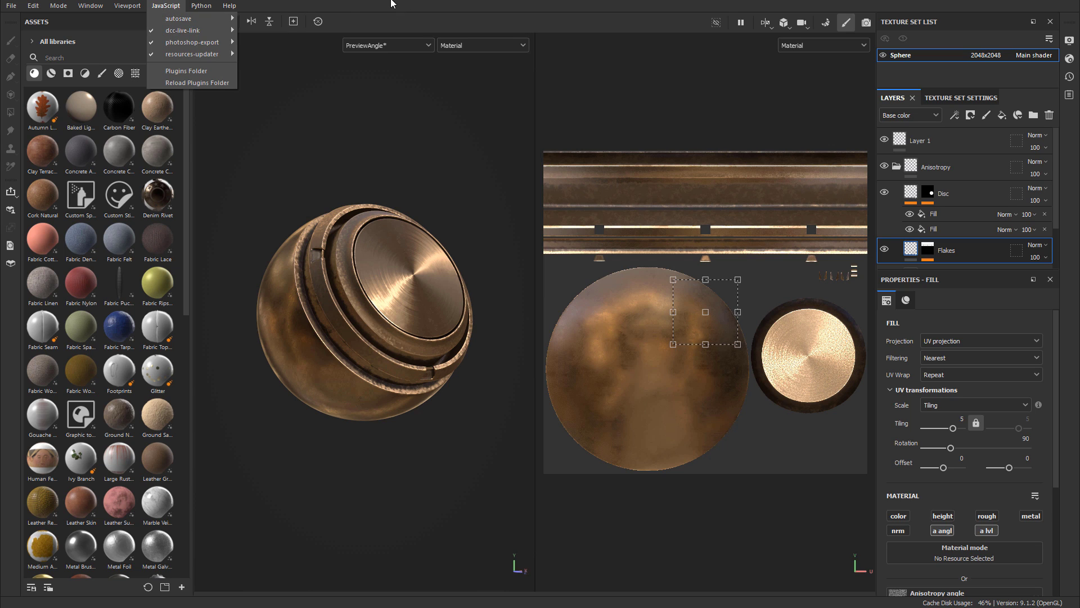
{"action": "mouse_move", "coordinate": [229, 6]}
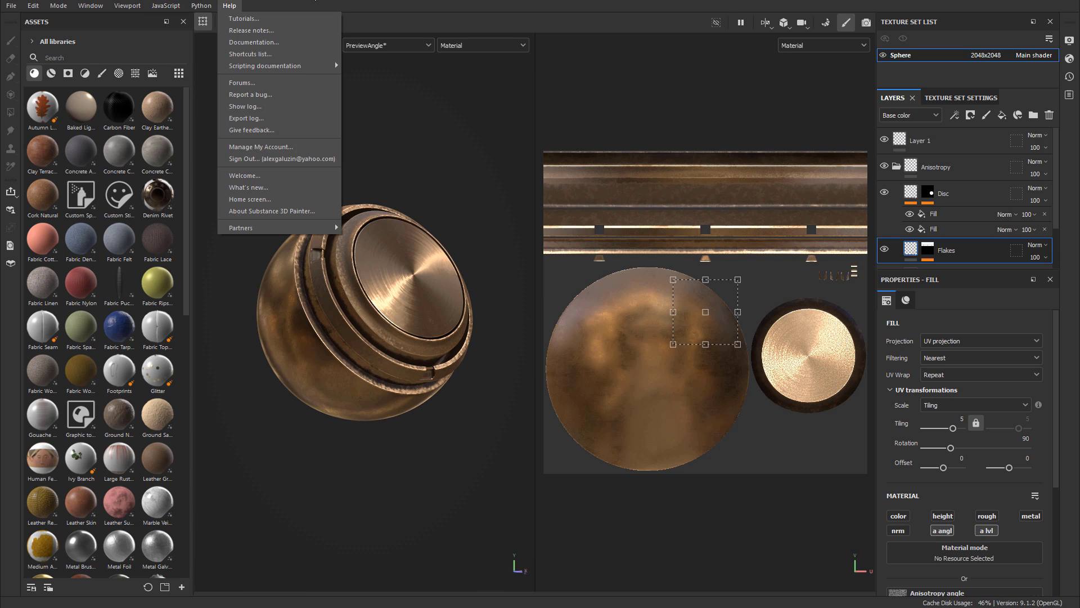
{"action": "left_click", "coordinate": [428, 128]}
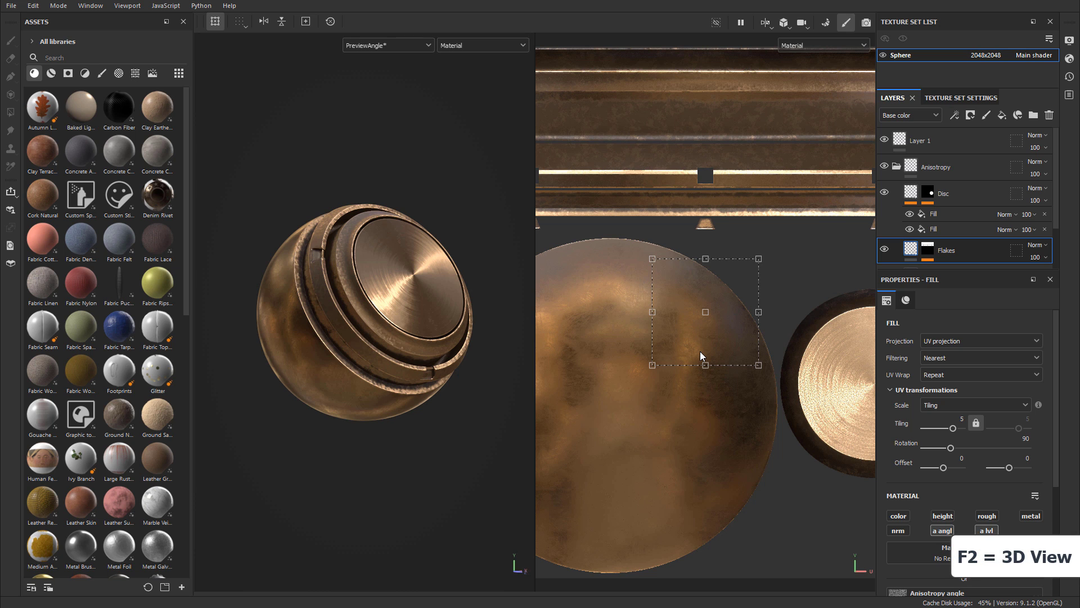
{"action": "key", "text": "F2"}
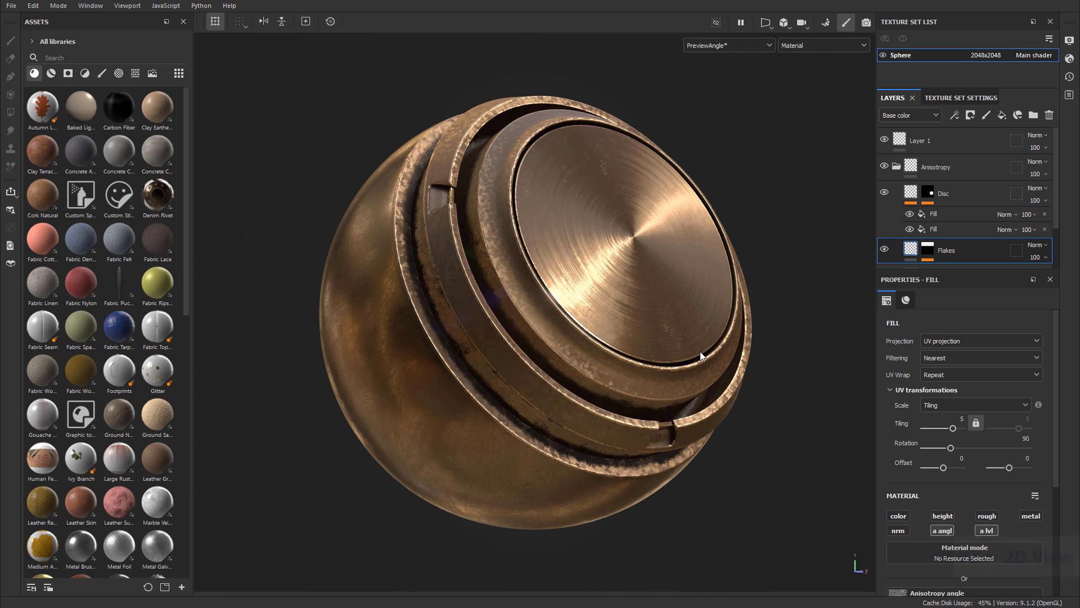
{"action": "key", "text": "F3"}
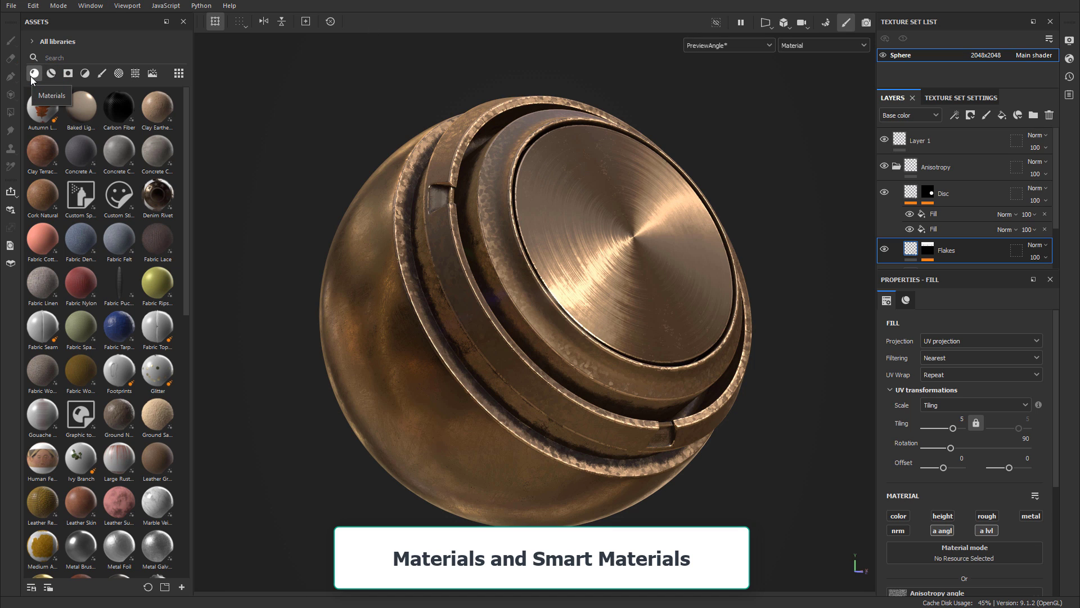
Compare the Materials and Smart Materials libraries, then apply the Steel Painted smart material to the sphere
{"action": "left_click", "coordinate": [51, 73]}
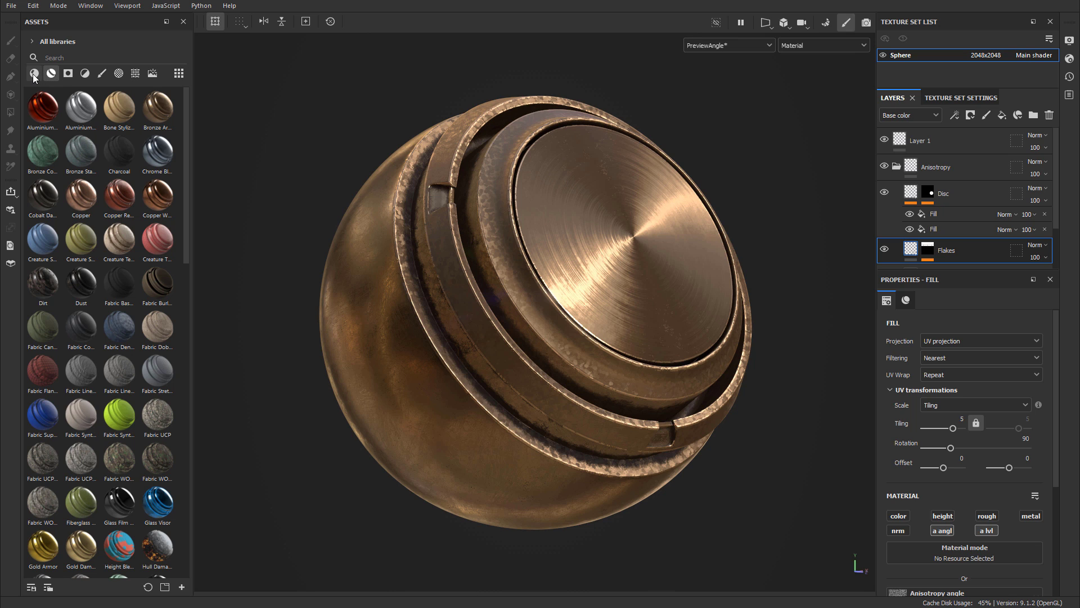
{"action": "left_click", "coordinate": [33, 75]}
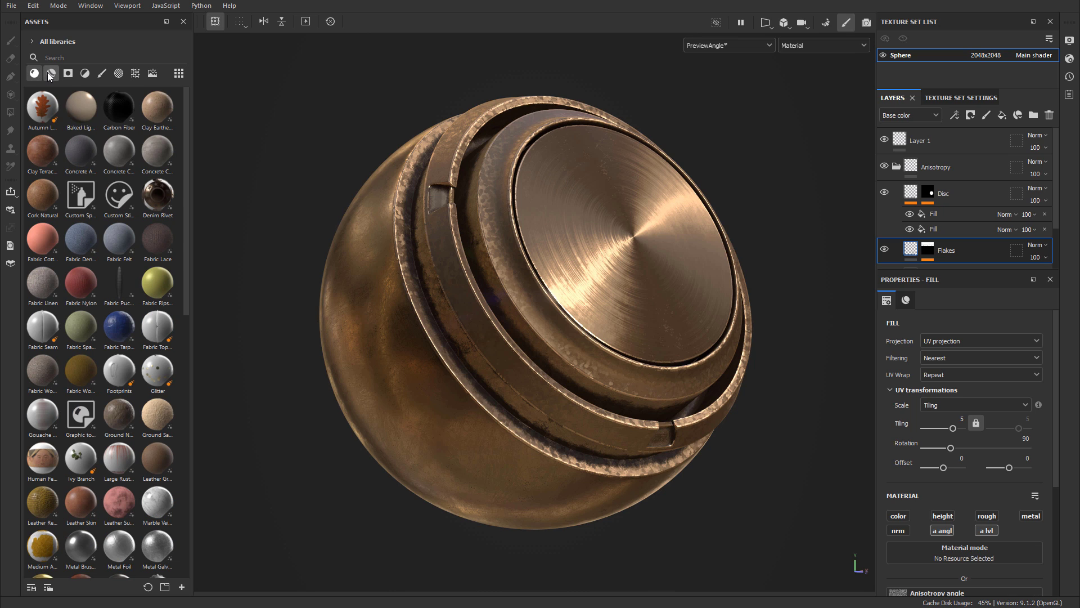
{"action": "left_click", "coordinate": [50, 73]}
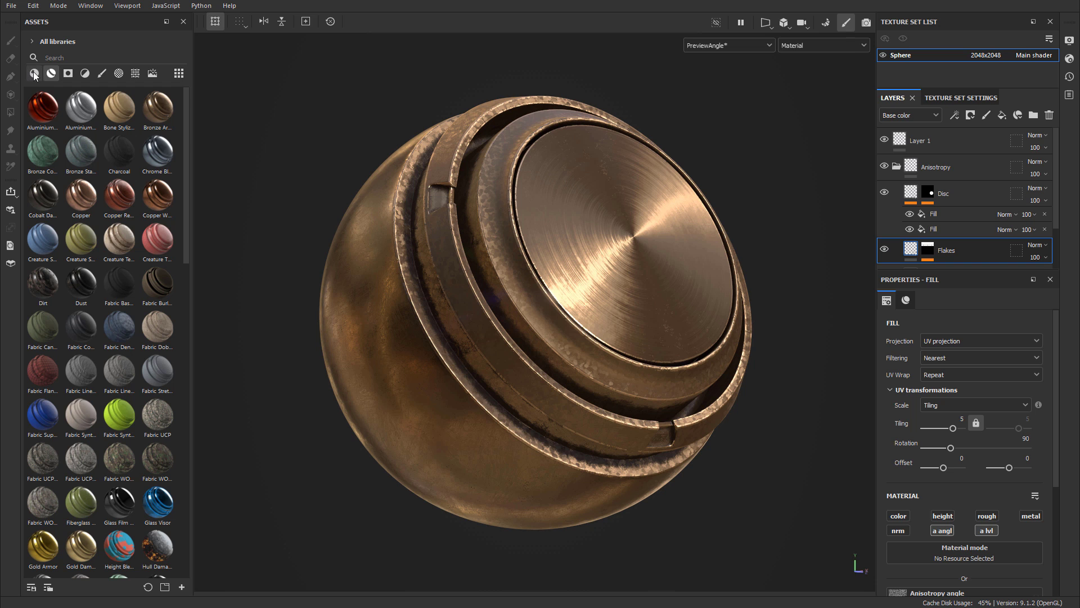
{"action": "left_click", "coordinate": [34, 75]}
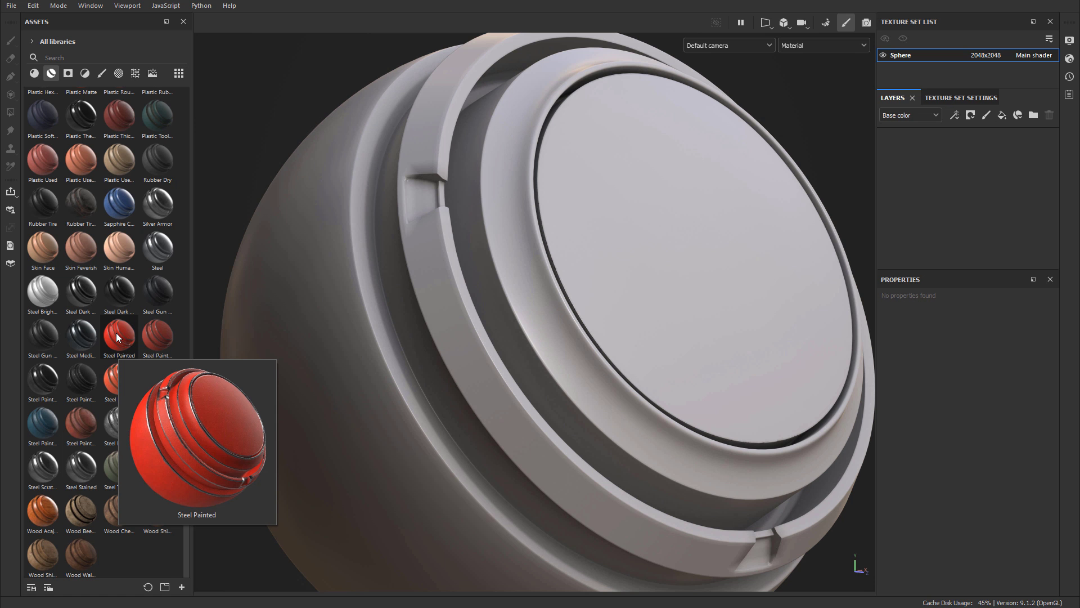
{"action": "mouse_move", "coordinate": [119, 336]}
{"action": "left_mouse_down"}
{"action": "mouse_move", "coordinate": [169, 343]}
{"action": "mouse_move", "coordinate": [581, 236]}
{"action": "mouse_move", "coordinate": [547, 250]}
{"action": "mouse_move", "coordinate": [548, 264]}
{"action": "mouse_move", "coordinate": [441, 289]}
{"action": "mouse_move", "coordinate": [568, 270]}
{"action": "mouse_move", "coordinate": [529, 284]}
{"action": "left_mouse_up"}
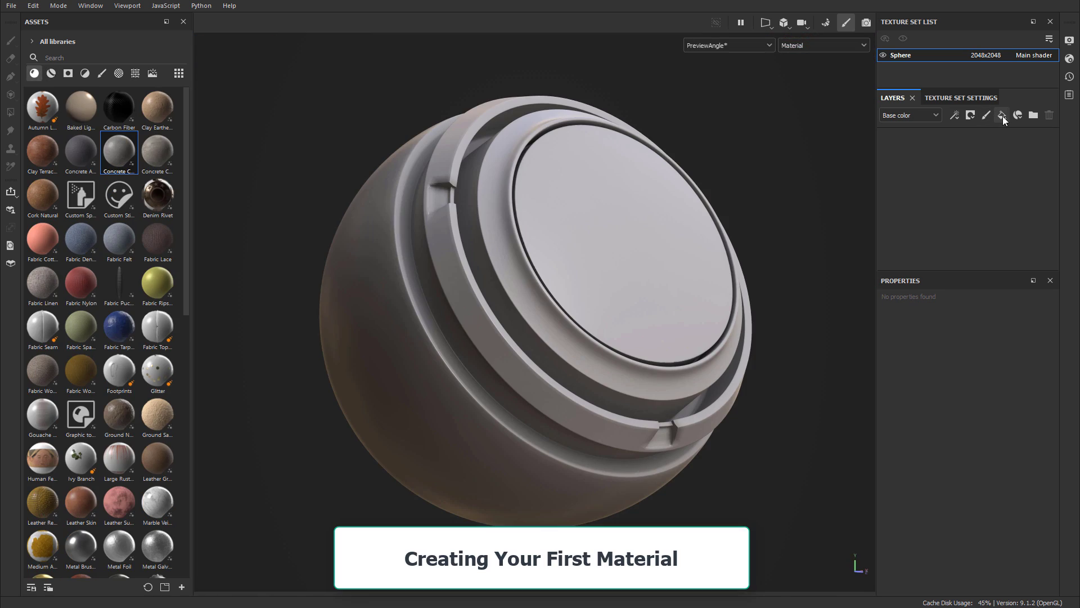
Add a new fill layer and give Fill layer 2 a black mask
{"action": "left_click", "coordinate": [1003, 116]}
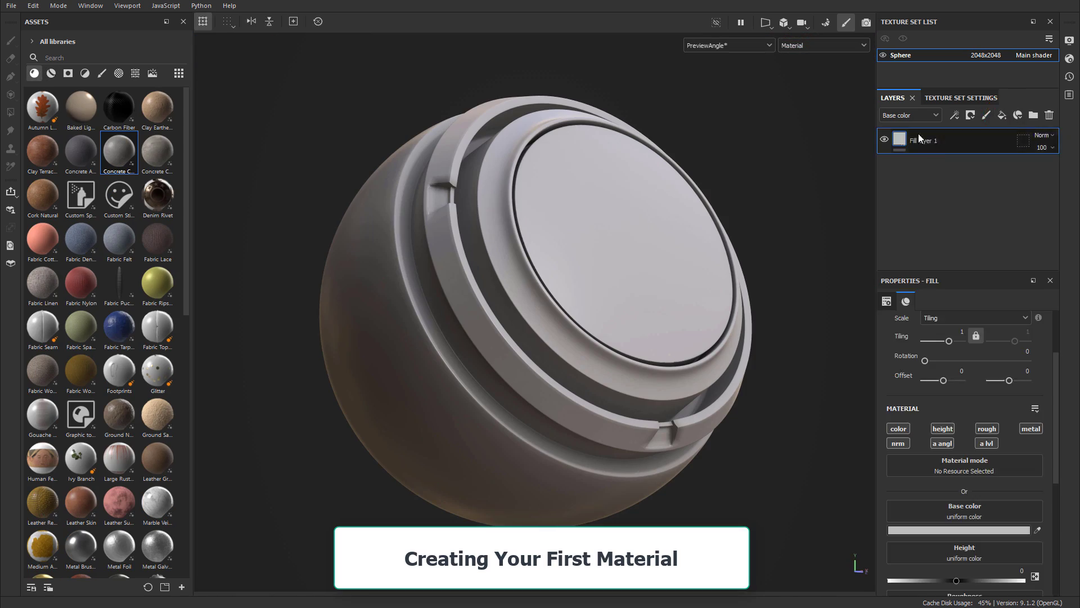
{"action": "scroll", "coordinate": [970, 370], "scroll_direction": "down", "scroll_amount": 1}
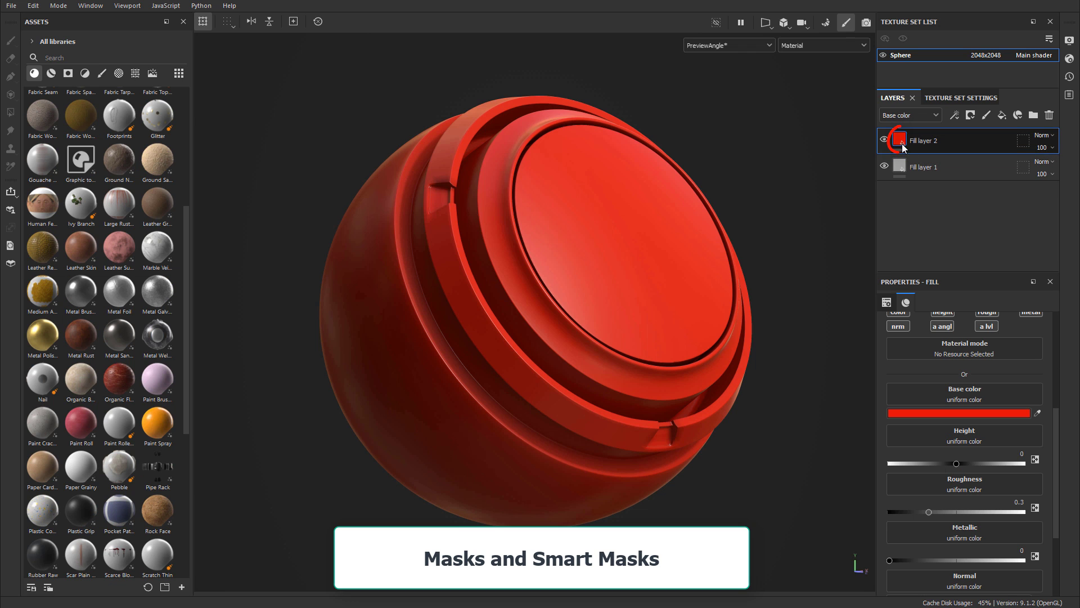
{"action": "right_click", "coordinate": [900, 140]}
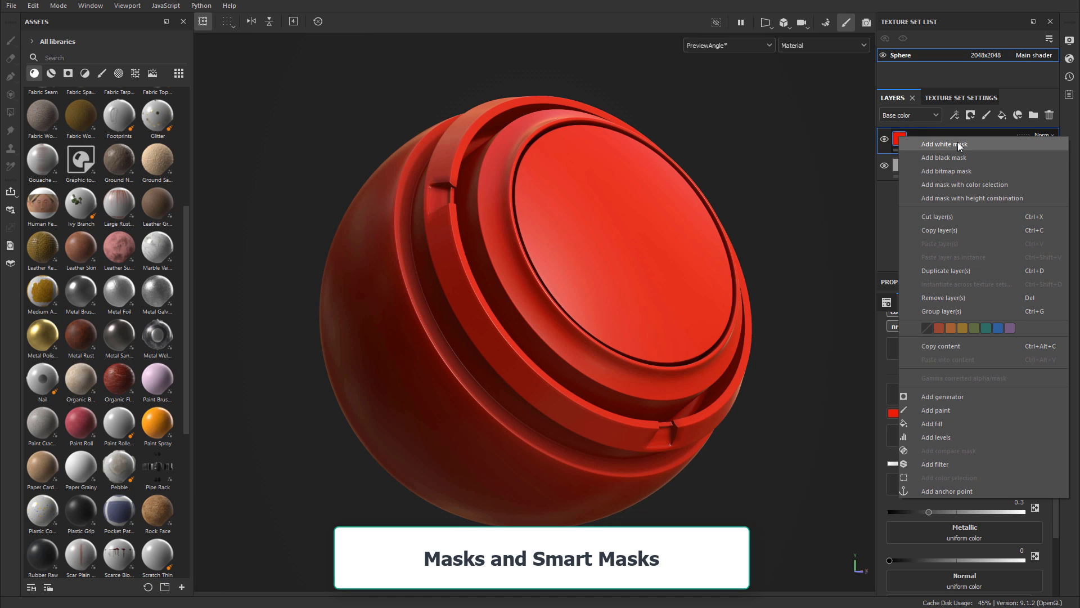
{"action": "left_click", "coordinate": [896, 145]}
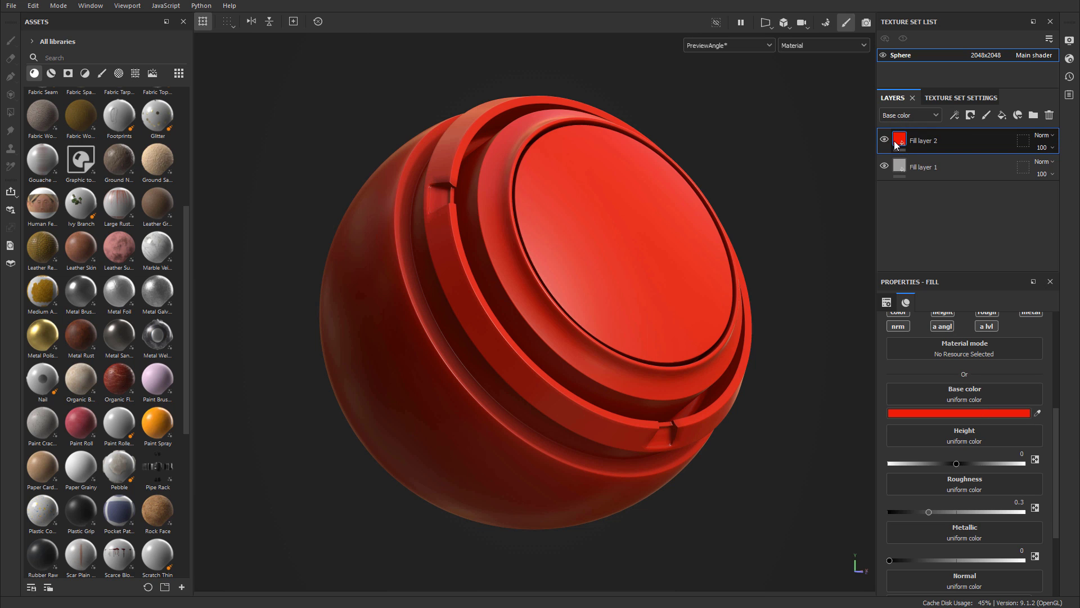
{"action": "right_click", "coordinate": [897, 142]}
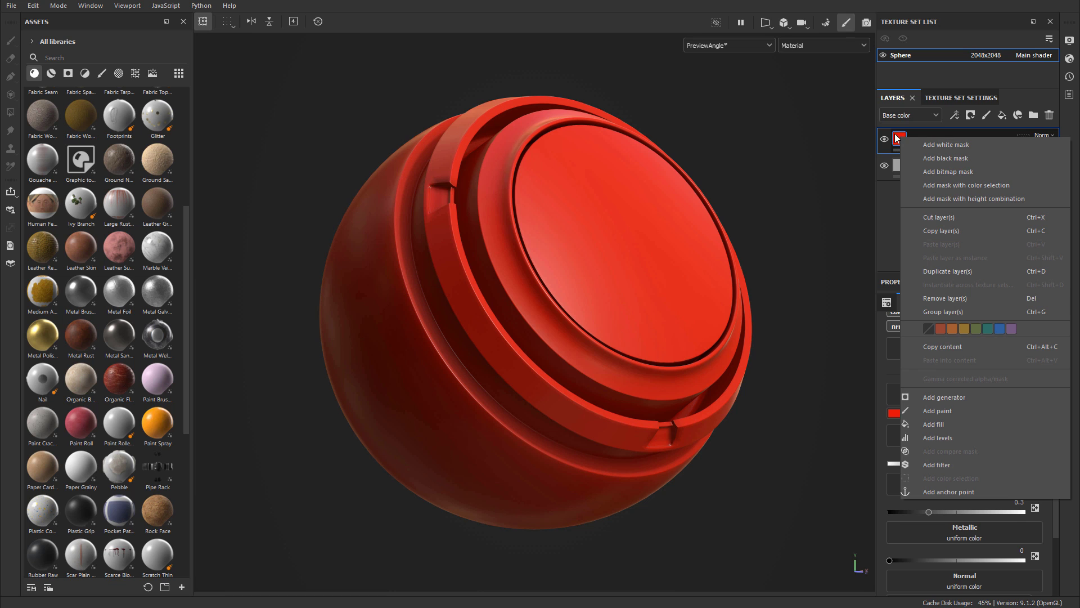
{"action": "left_click", "coordinate": [944, 159]}
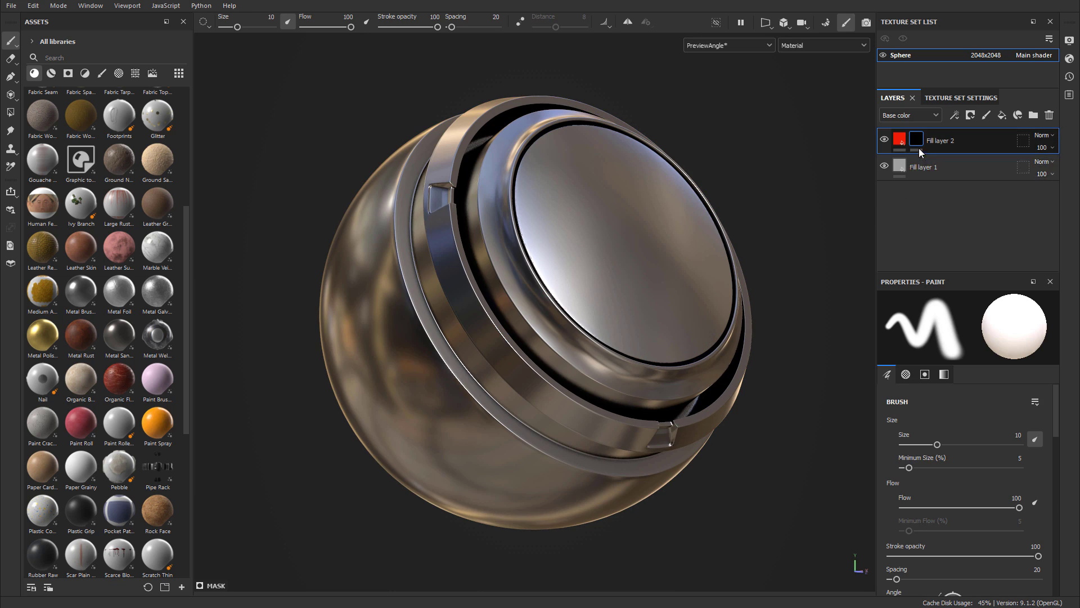
Apply the Cavity Rust smart mask to Fill layer 2's mask and review its settings
{"action": "mouse_move", "coordinate": [144, 131]}
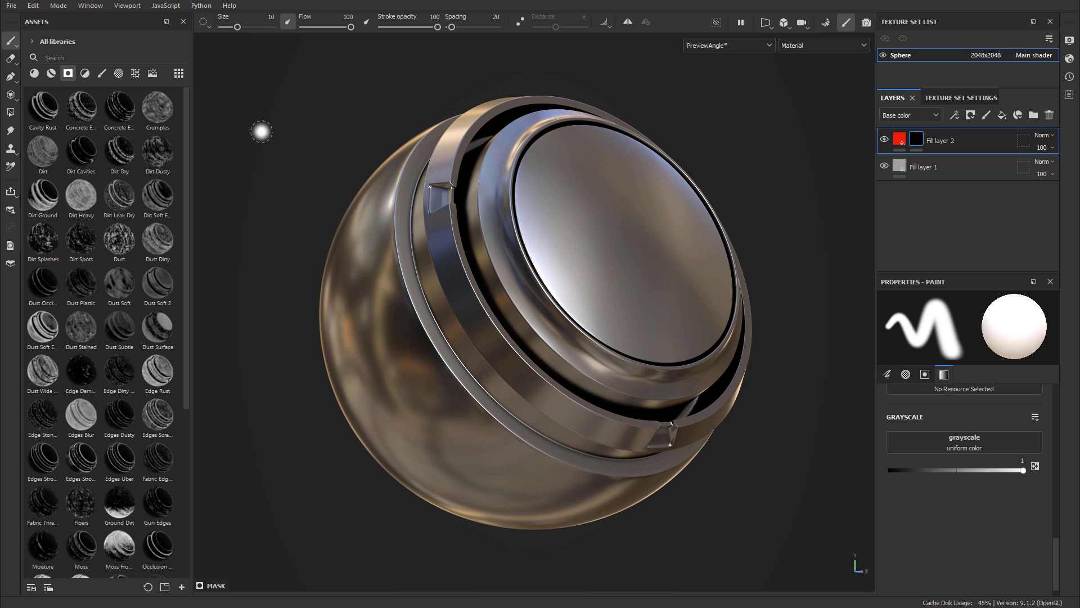
{"action": "left_click_drag", "start_coordinate": [43, 107], "coordinate": [918, 143]}
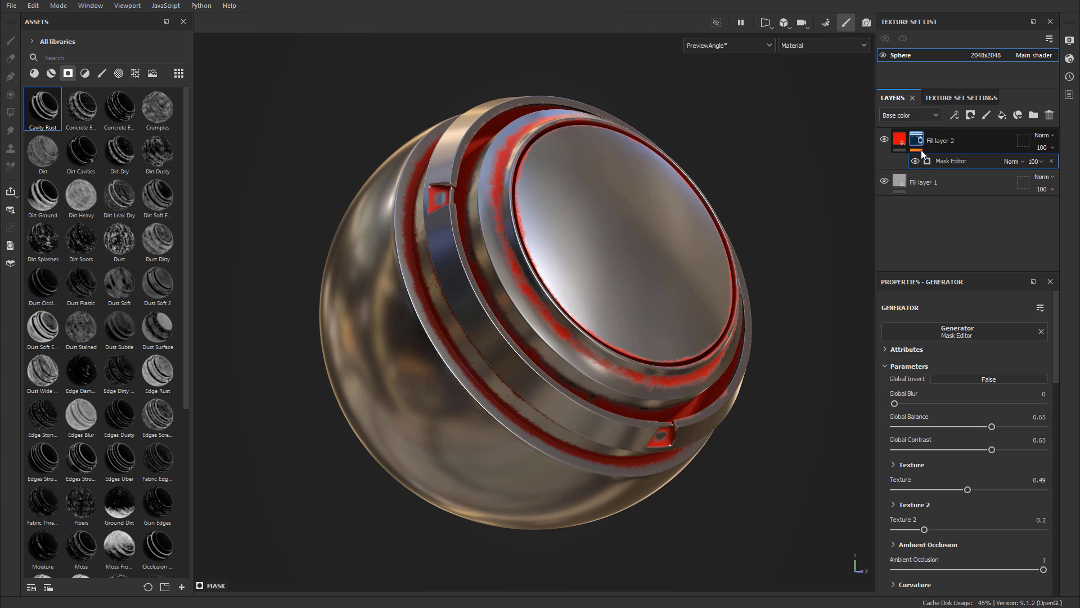
{"action": "left_click", "coordinate": [950, 162]}
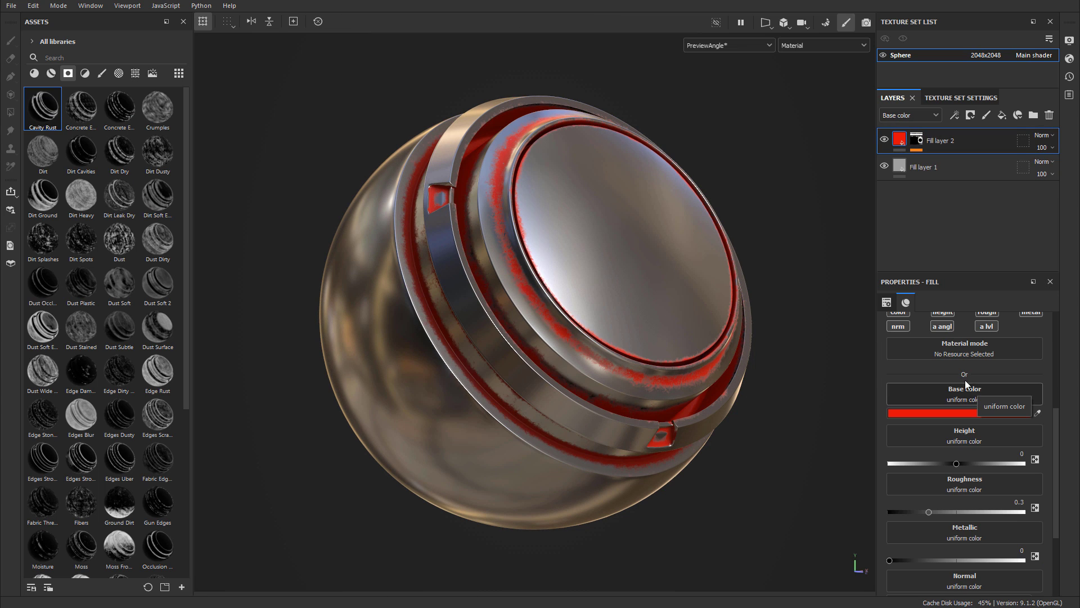
{"action": "left_click", "coordinate": [916, 140]}
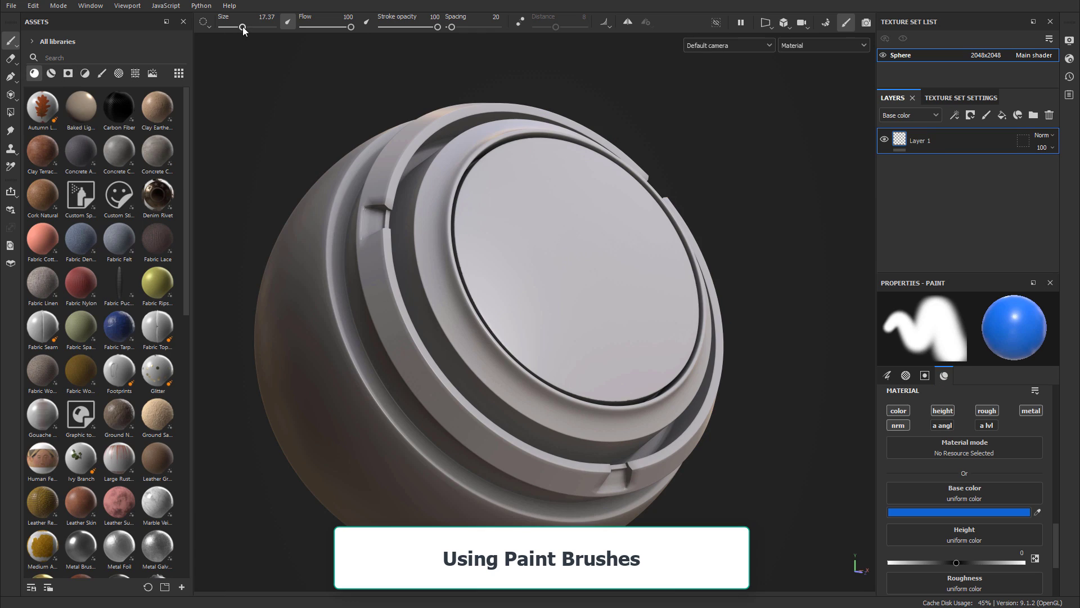
Paint a blue dab and zigzag stroke across the sphere's cap at brush sizes about 10.81 and 16
{"action": "mouse_move", "coordinate": [236, 28]}
{"action": "left_mouse_down"}
{"action": "mouse_move", "coordinate": [250, 29]}
{"action": "mouse_move", "coordinate": [239, 37]}
{"action": "left_mouse_up"}
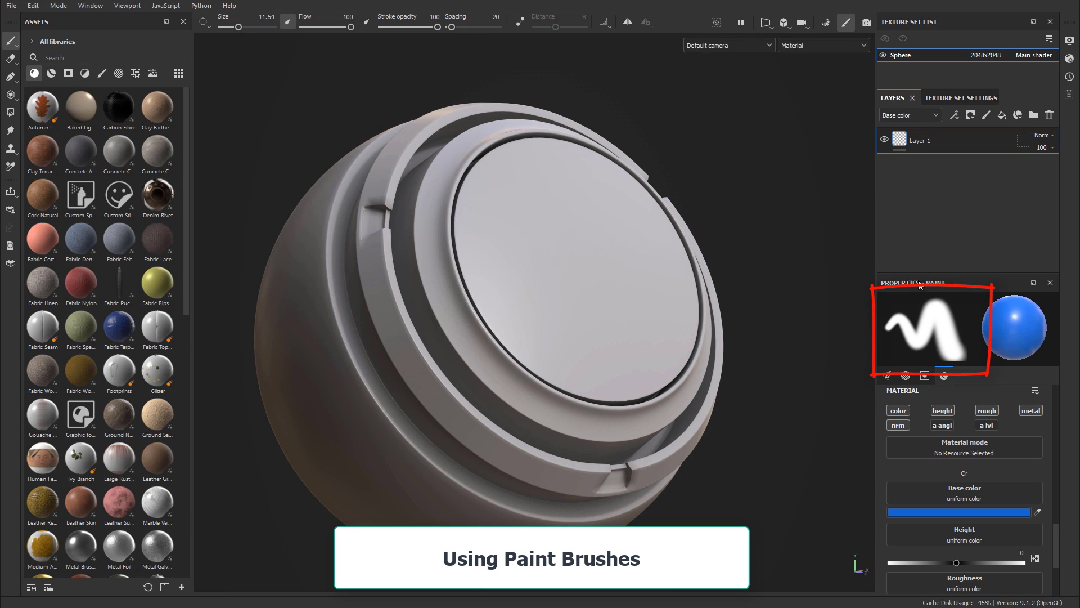
{"action": "left_click", "coordinate": [519, 186]}
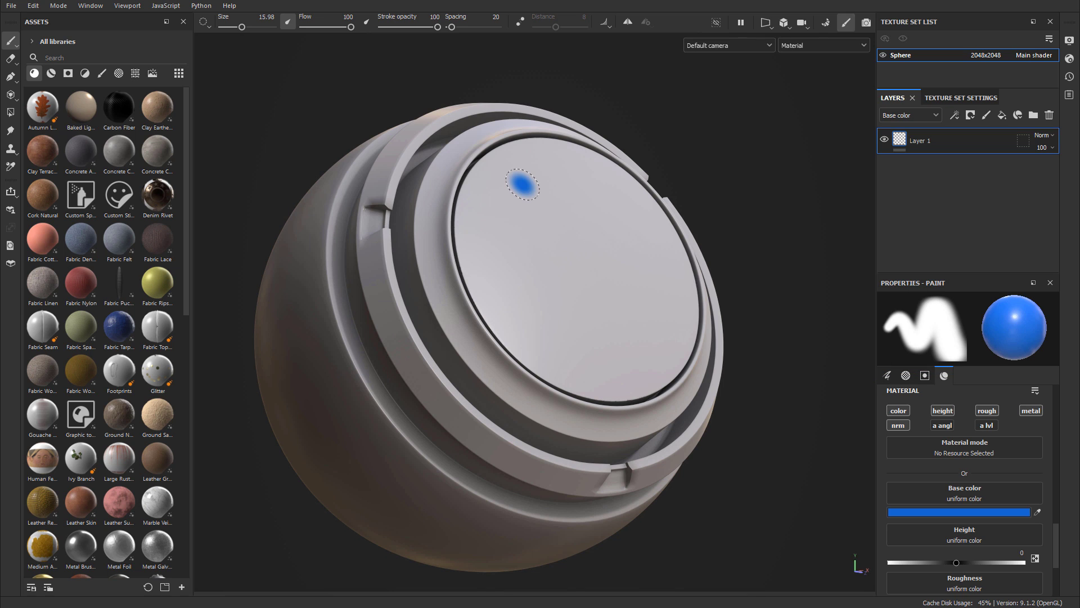
{"action": "key", "text": "bracketright"}
{"action": "mouse_move", "coordinate": [517, 189]}
{"action": "left_mouse_down"}
{"action": "mouse_move", "coordinate": [493, 231]}
{"action": "mouse_move", "coordinate": [573, 190]}
{"action": "mouse_move", "coordinate": [522, 244]}
{"action": "mouse_move", "coordinate": [613, 242]}
{"action": "mouse_move", "coordinate": [585, 280]}
{"action": "mouse_move", "coordinate": [584, 311]}
{"action": "mouse_move", "coordinate": [629, 333]}
{"action": "left_mouse_up"}
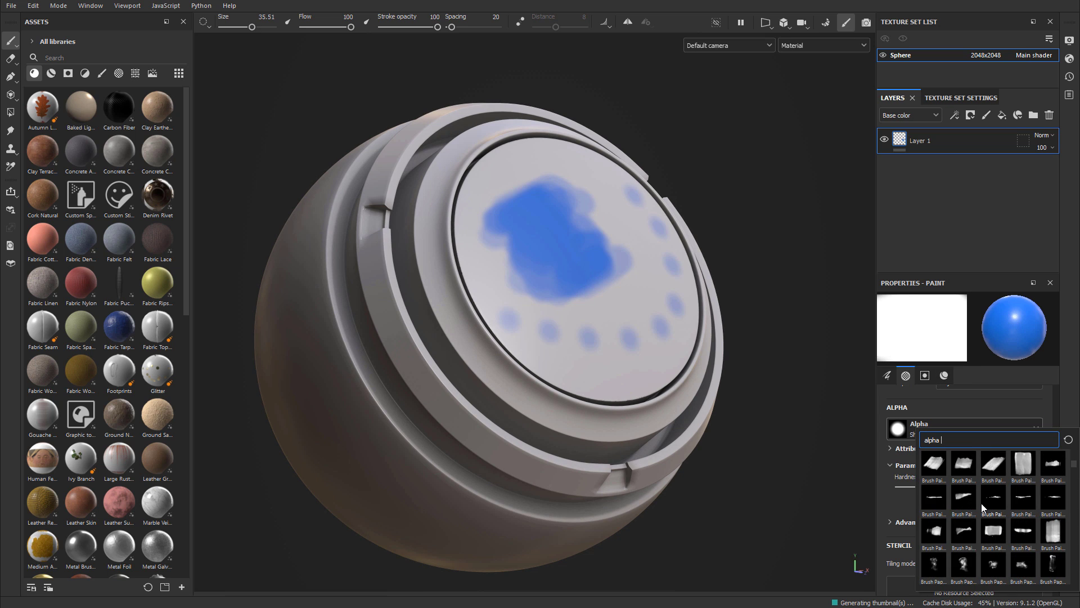
{"action": "scroll", "coordinate": [981, 503], "scroll_direction": "down", "scroll_amount": 3}
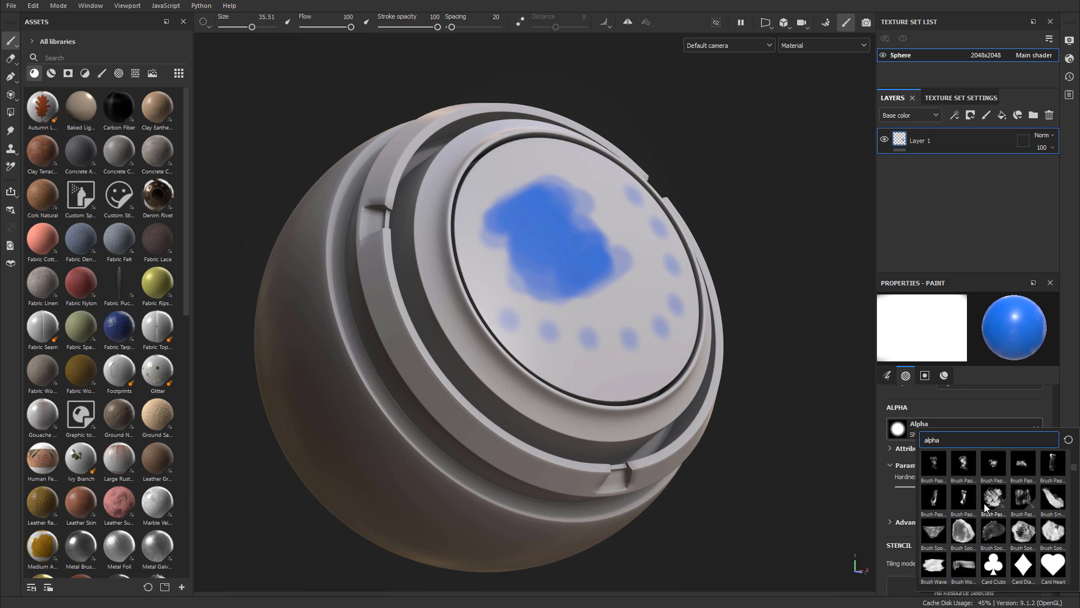
{"action": "mouse_move", "coordinate": [985, 508]}
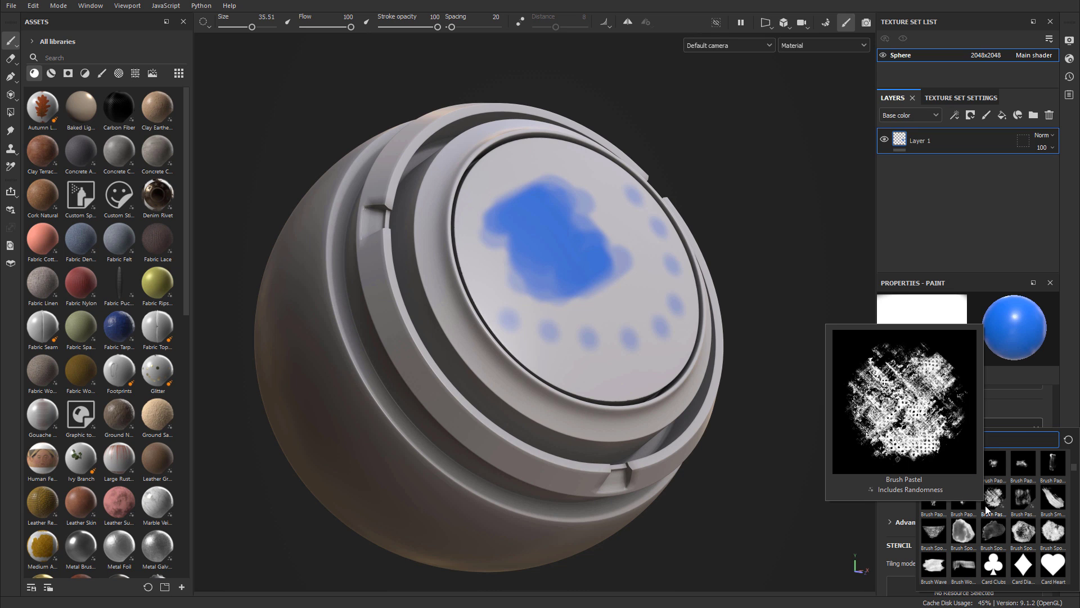
{"action": "scroll", "coordinate": [987, 508], "scroll_direction": "down", "scroll_amount": 5}
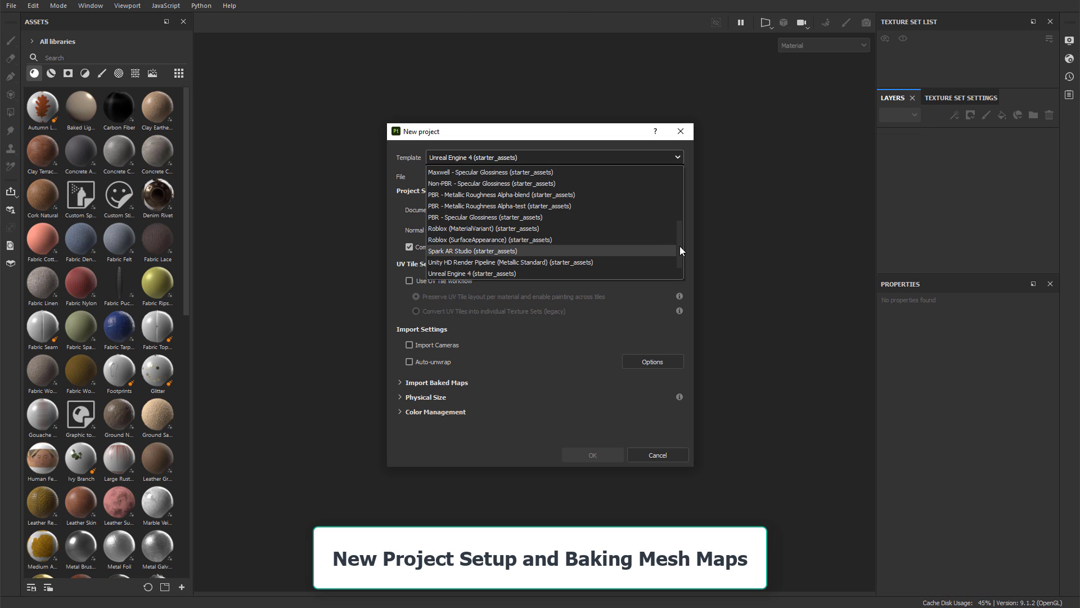
Create a new Unreal Engine 4 (starter_assets) project using the oil_barrel.fbx mesh
{"action": "left_click", "coordinate": [664, 256]}
{"action": "left_click", "coordinate": [650, 178]}
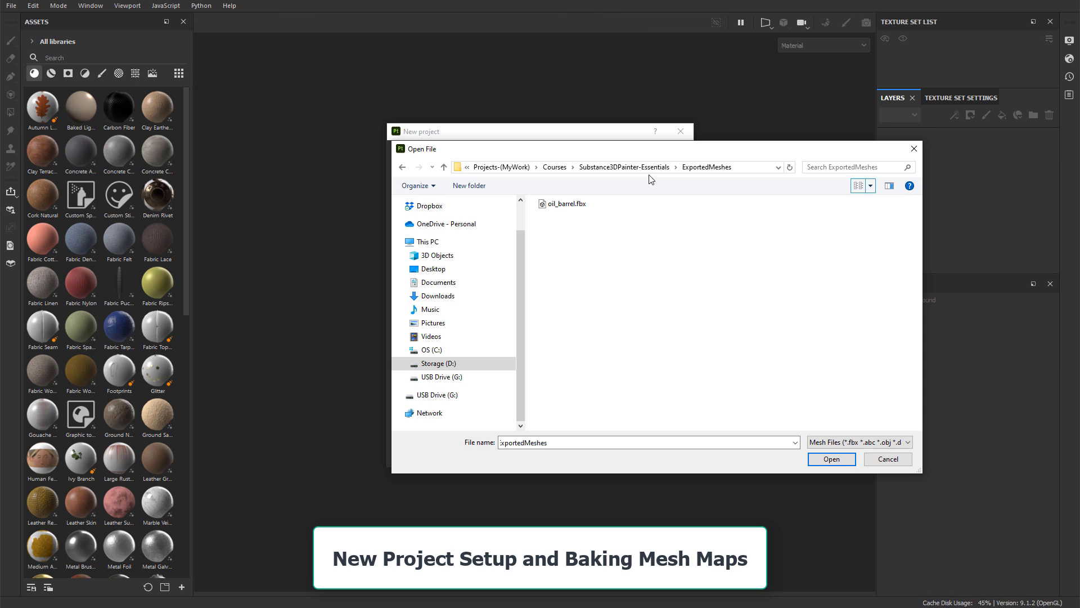
{"action": "double_click", "coordinate": [565, 207]}
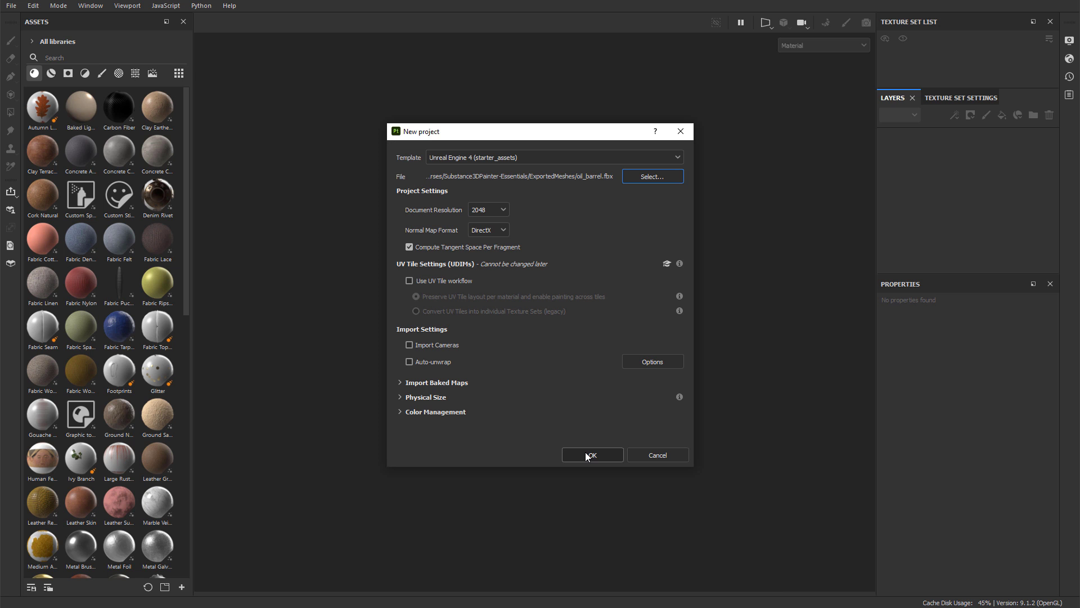
{"action": "left_click", "coordinate": [593, 455]}
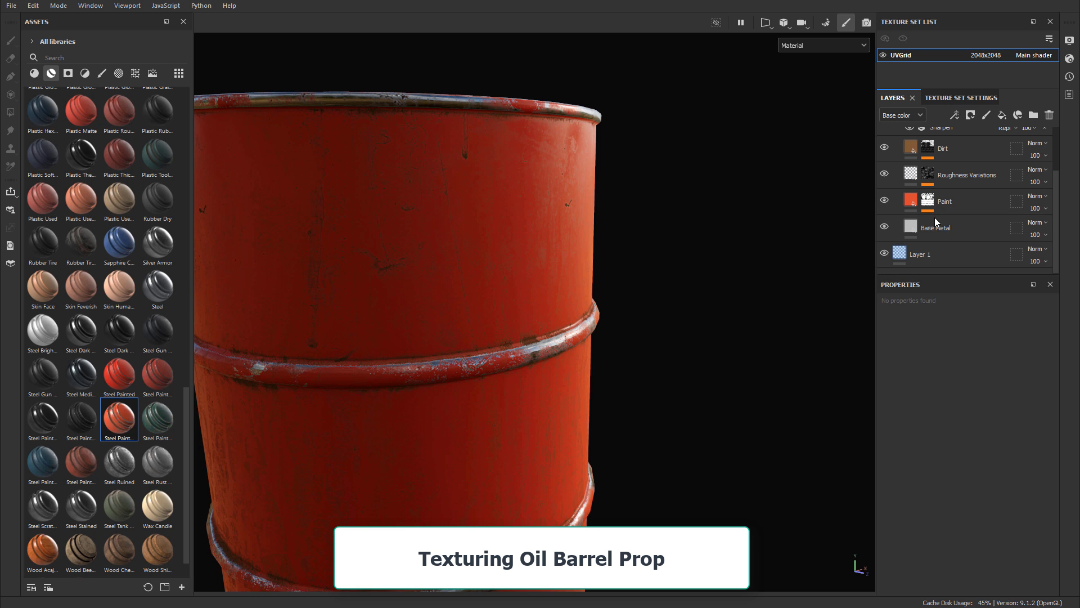
Set the paint wear mask's Texture 2 Opacity to 0.93, testing Ambient Occlusion and keeping Curvature at 0.5
{"action": "left_click_drag", "start_coordinate": [444, 279], "coordinate": [539, 296], "text": "alt"}
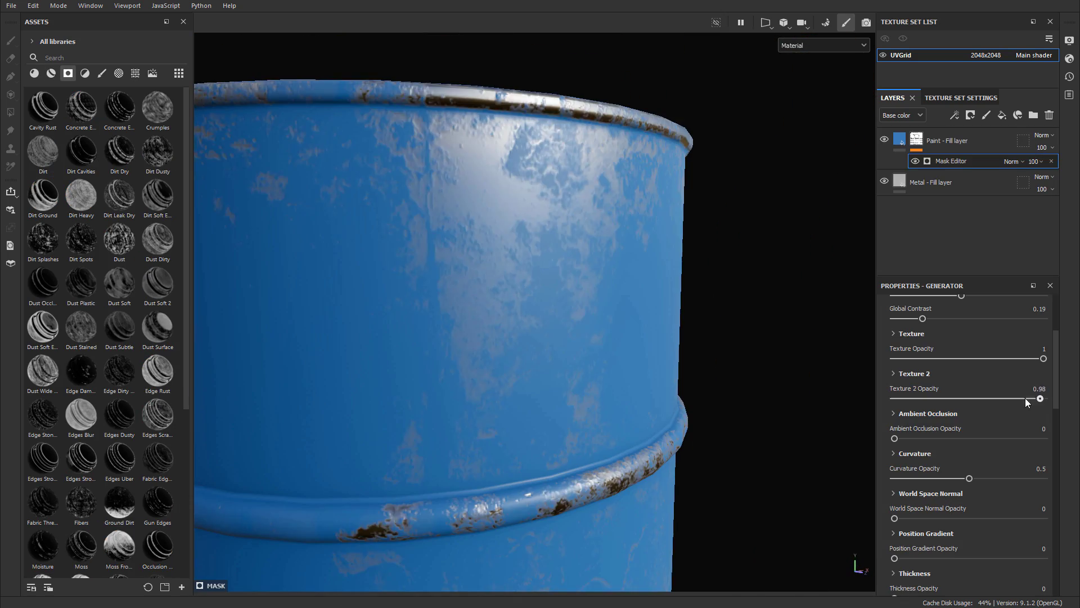
{"action": "mouse_move", "coordinate": [1025, 397]}
{"action": "left_mouse_down"}
{"action": "mouse_move", "coordinate": [916, 392]}
{"action": "mouse_move", "coordinate": [1033, 400]}
{"action": "left_mouse_up"}
{"action": "mouse_move", "coordinate": [899, 437]}
{"action": "left_mouse_down"}
{"action": "mouse_move", "coordinate": [925, 438]}
{"action": "mouse_move", "coordinate": [884, 438]}
{"action": "left_mouse_up"}
{"action": "mouse_move", "coordinate": [966, 477]}
{"action": "left_mouse_down"}
{"action": "mouse_move", "coordinate": [1012, 476]}
{"action": "mouse_move", "coordinate": [942, 474]}
{"action": "mouse_move", "coordinate": [968, 478]}
{"action": "left_mouse_up"}
{"action": "left_click_drag", "start_coordinate": [698, 433], "coordinate": [581, 366], "text": "alt"}
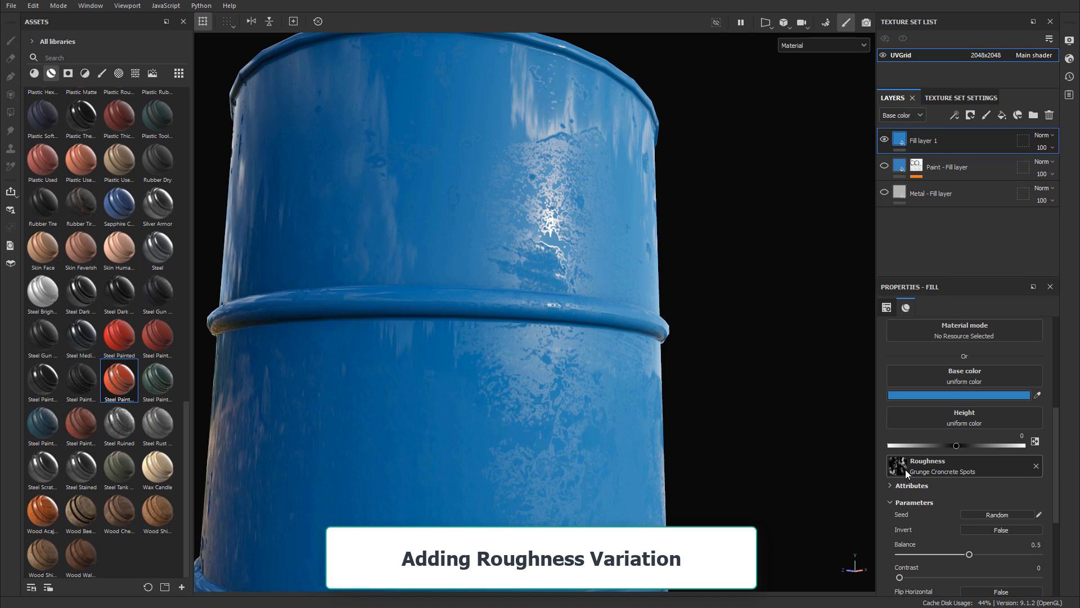
View only the roughness channel and raise Roughness from 0.2694 to 0.3265
{"action": "left_click", "coordinate": [802, 44]}
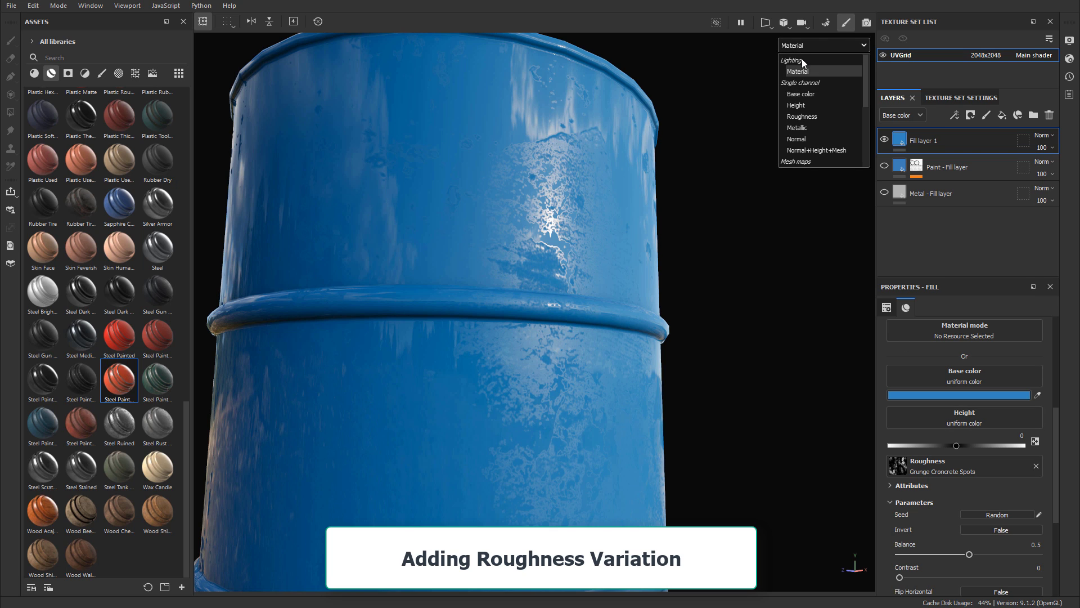
{"action": "left_click", "coordinate": [812, 115]}
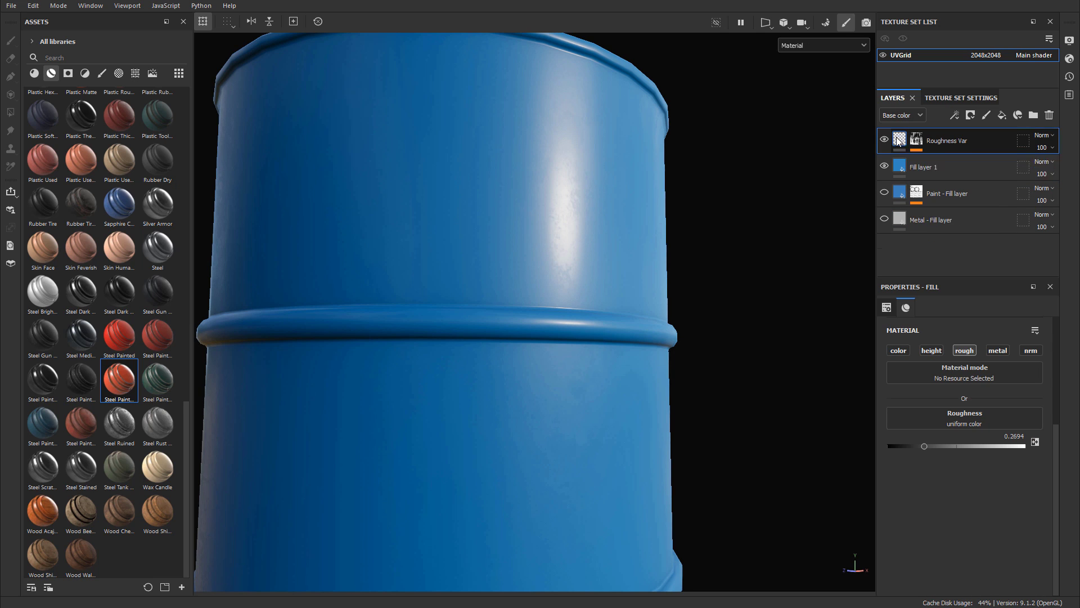
{"action": "left_click_drag", "start_coordinate": [926, 447], "coordinate": [952, 450]}
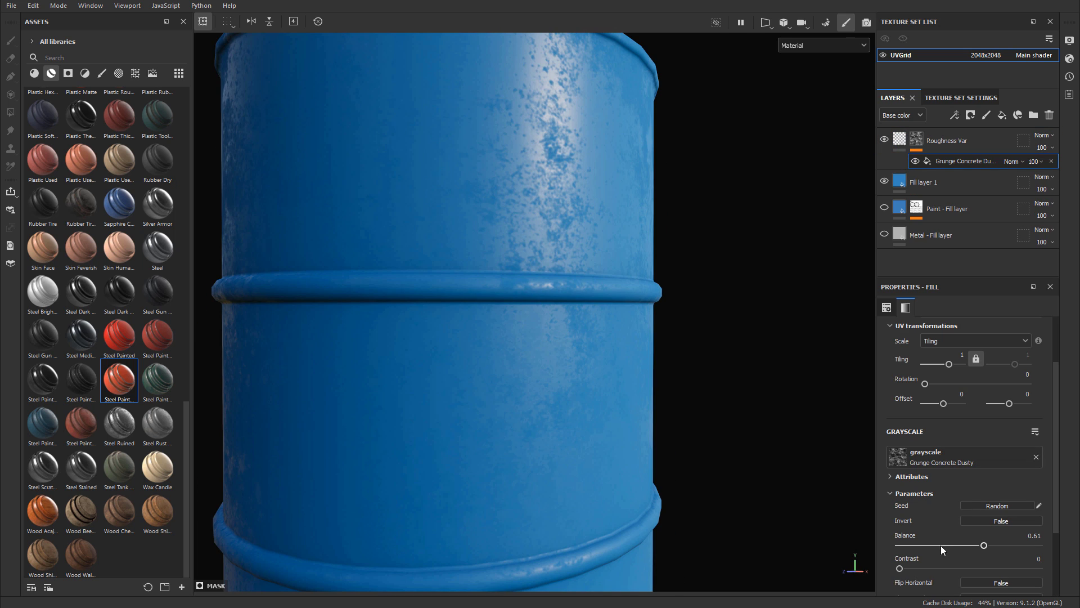
Reset the grunge mask's Tiling to 1 and Offset to 0
{"action": "left_click_drag", "start_coordinate": [960, 363], "coordinate": [953, 357]}
{"action": "double_click", "coordinate": [958, 354]}
{"action": "type", "text": "1"}
{"action": "key", "text": "Return"}
{"action": "left_click_drag", "start_coordinate": [943, 404], "coordinate": [947, 404]}
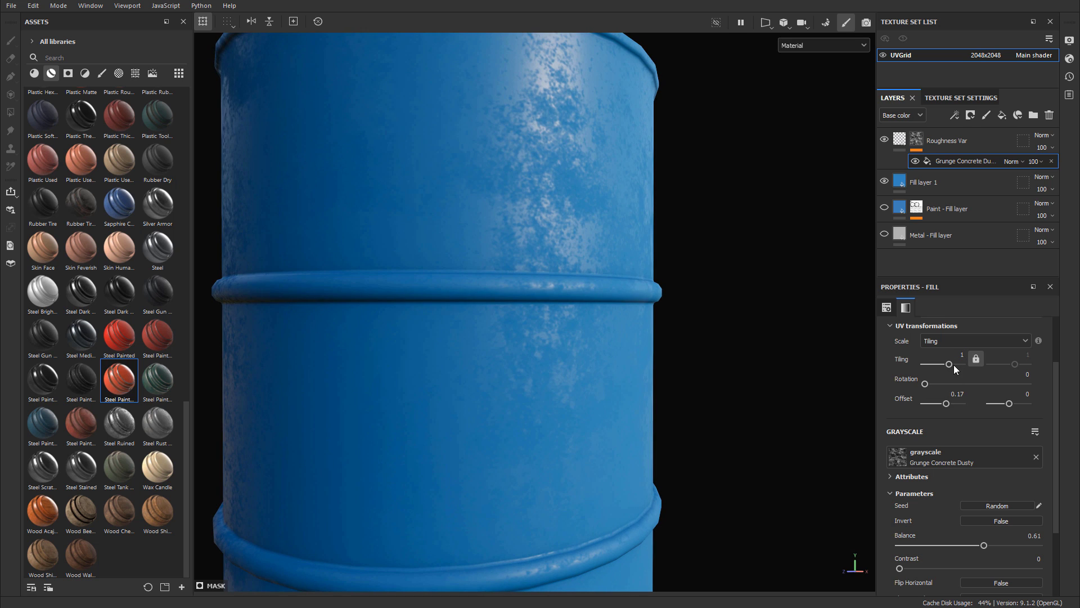
{"action": "double_click", "coordinate": [957, 396]}
{"action": "type", "text": "0"}
{"action": "key", "text": "Return"}
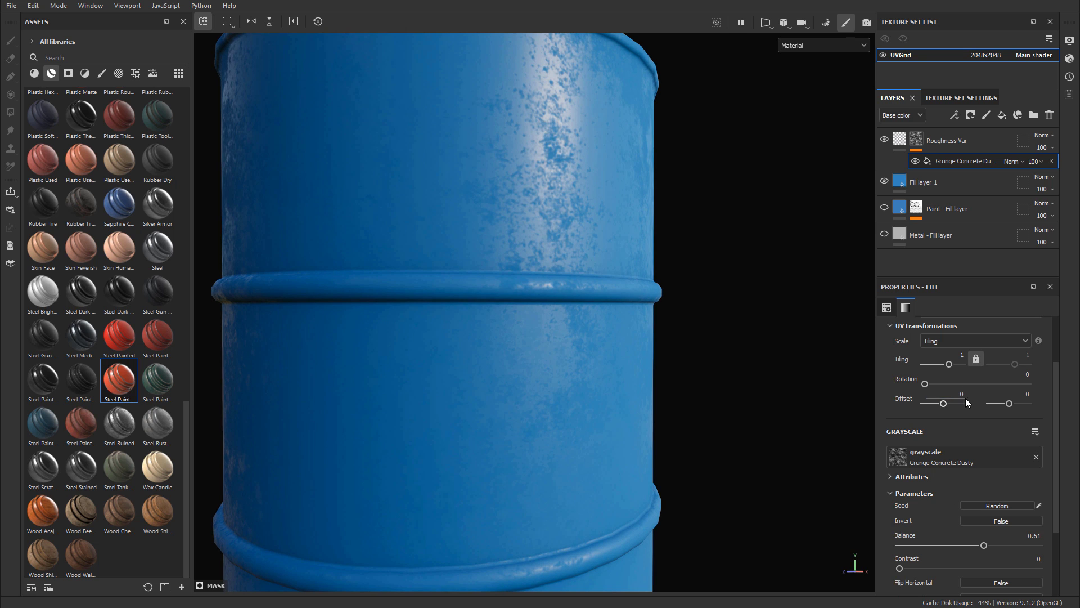
{"action": "scroll", "coordinate": [952, 504], "scroll_direction": "down", "scroll_amount": 1}
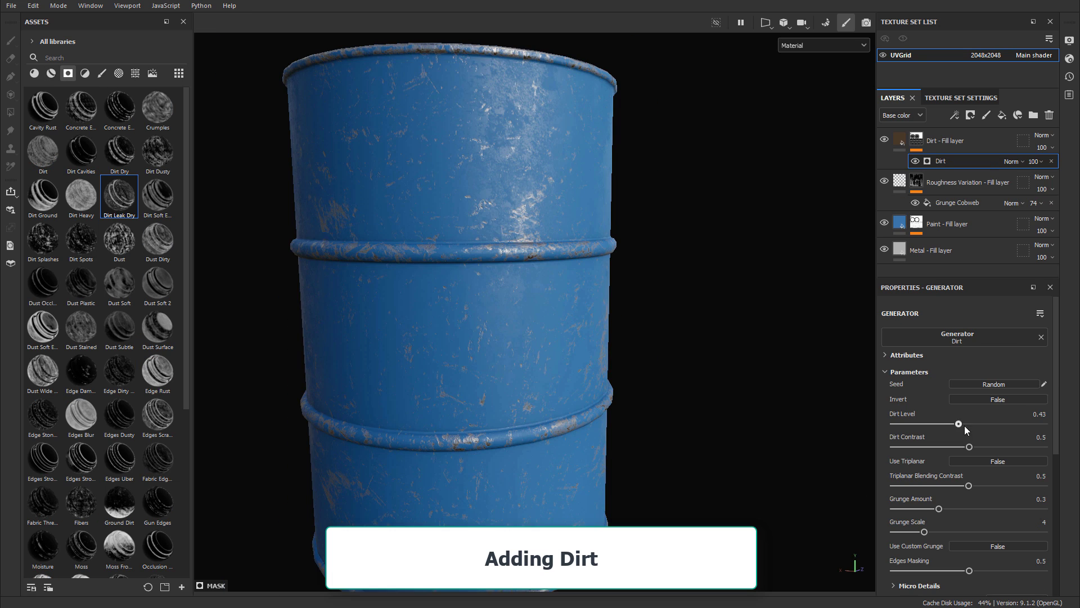
{"action": "left_click_drag", "start_coordinate": [964, 426], "coordinate": [959, 452]}
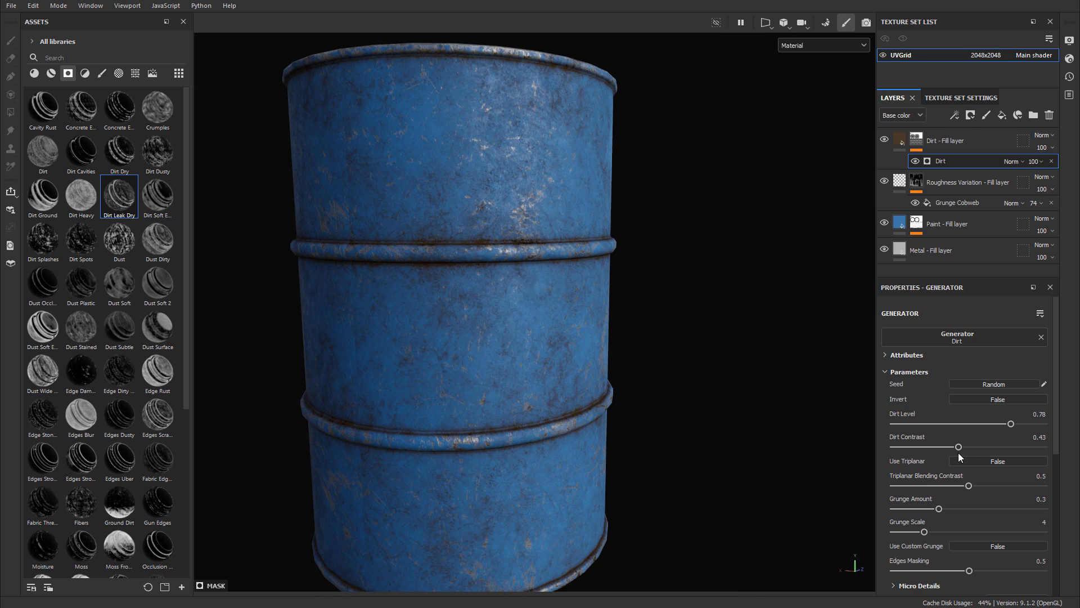
Apply the Dirt Leak Dry smart mask to Fill layer 1 and select its Mask Builder generator
{"action": "right_click_drag", "start_coordinate": [590, 305], "coordinate": [774, 321], "text": "alt"}
{"action": "left_click_drag", "start_coordinate": [774, 321], "coordinate": [617, 381], "text": "alt"}
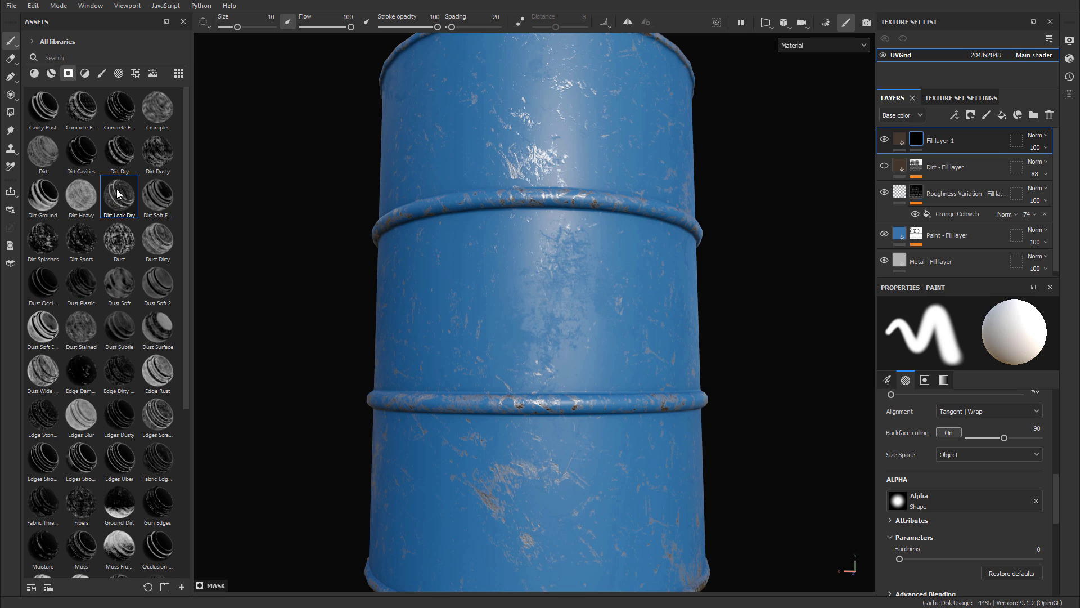
{"action": "mouse_move", "coordinate": [120, 192]}
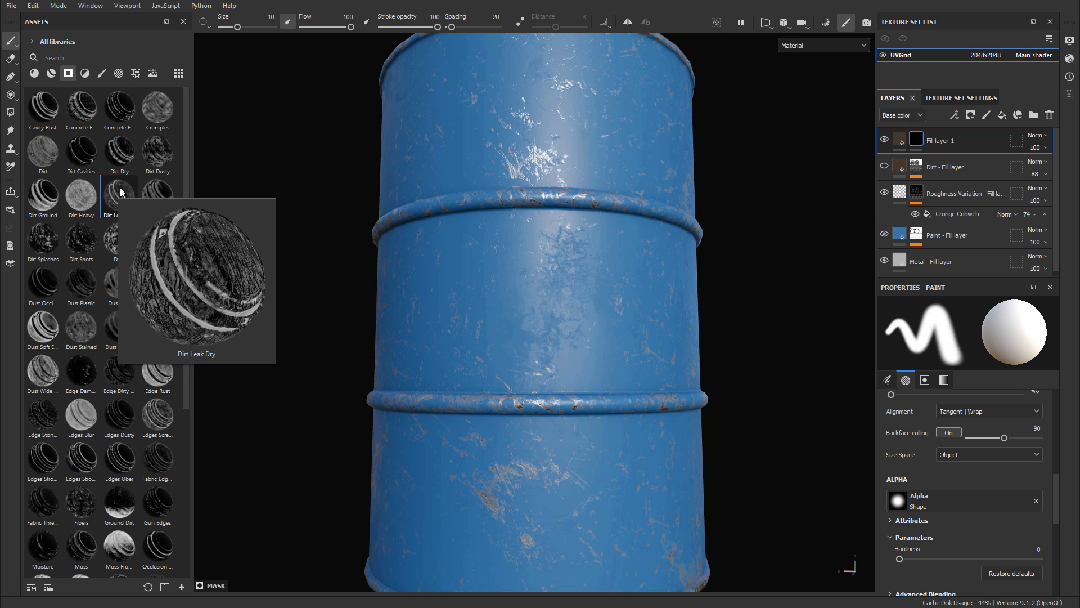
{"action": "left_click_drag", "start_coordinate": [121, 192], "coordinate": [917, 140]}
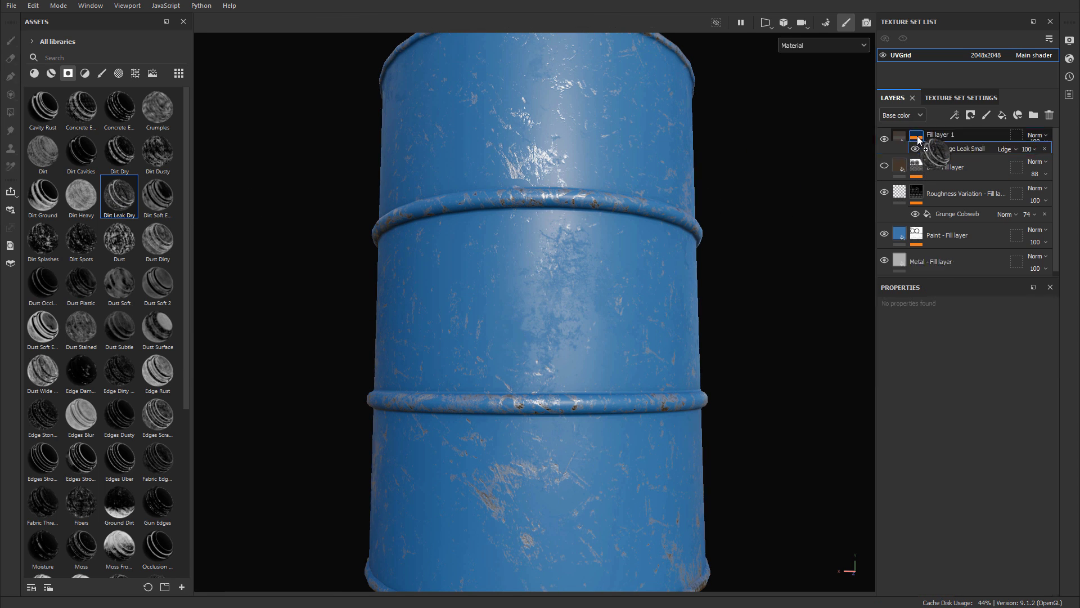
{"action": "left_click_drag", "start_coordinate": [918, 140], "coordinate": [918, 140]}
{"action": "left_click_drag", "start_coordinate": [537, 198], "coordinate": [596, 213], "text": "alt"}
{"action": "left_click", "coordinate": [951, 176]}
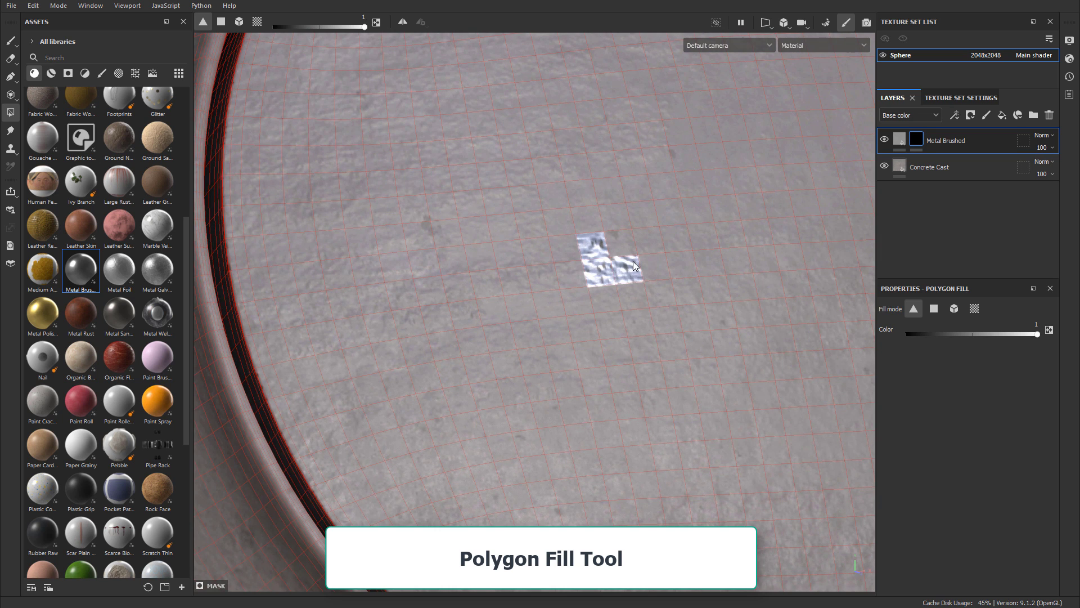
Fill the sphere's inner circular face with Metal Brushed using polygon fill mode
{"action": "left_click", "coordinate": [933, 307]}
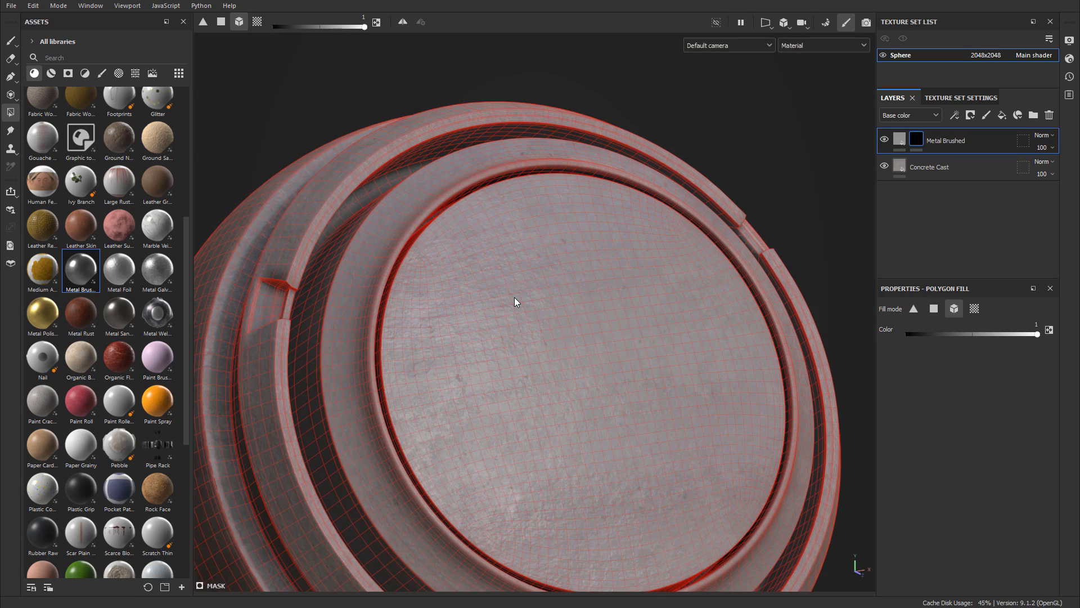
{"action": "left_click", "coordinate": [514, 297]}
{"action": "scroll", "coordinate": [554, 366], "scroll_direction": "down", "scroll_amount": 3}
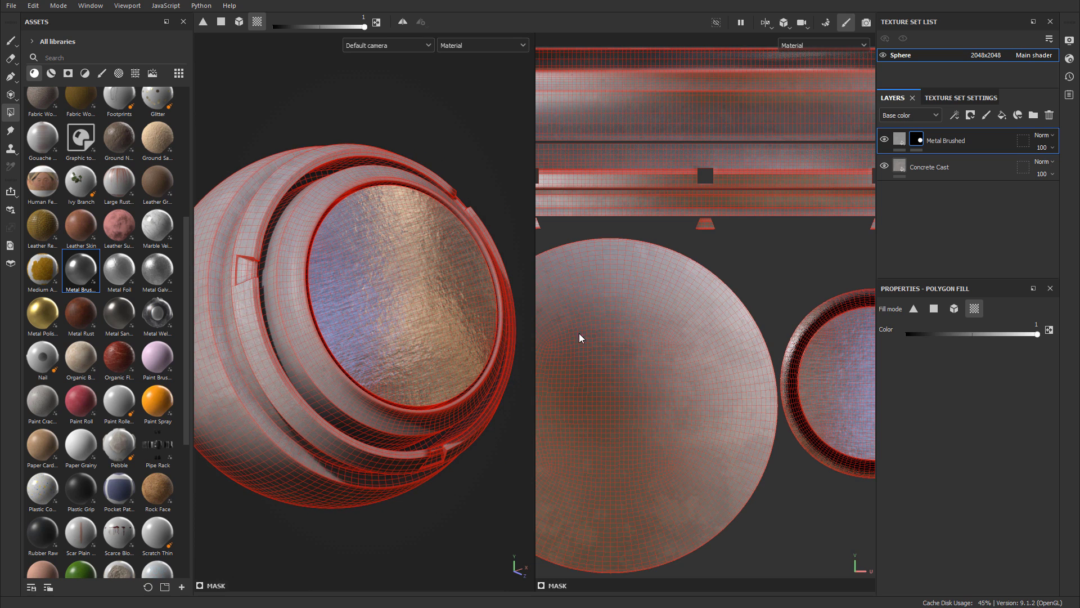
{"action": "scroll", "coordinate": [684, 316], "scroll_direction": "down", "scroll_amount": 2}
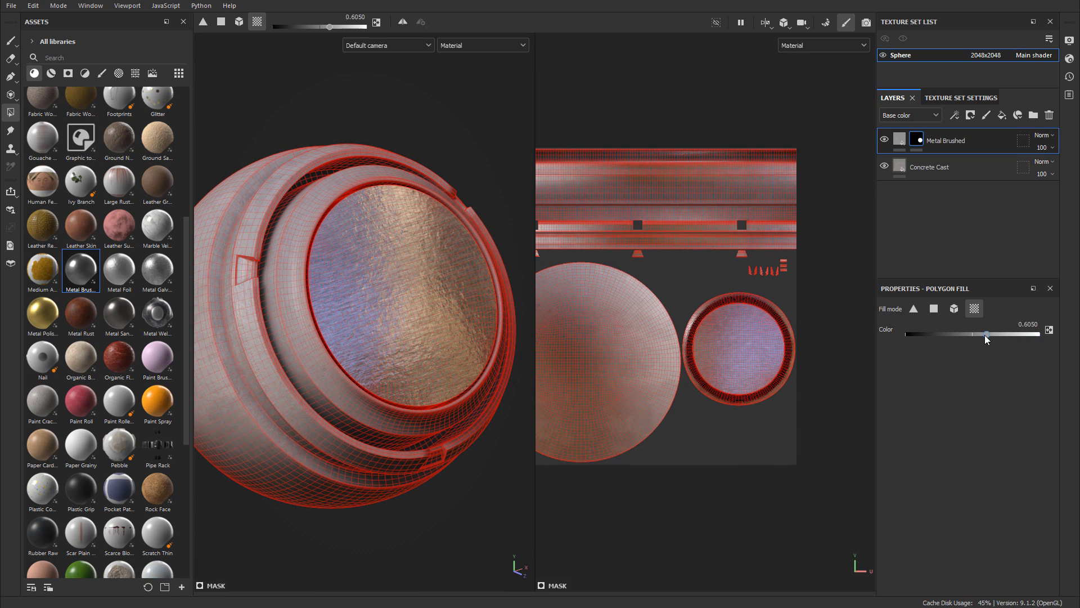
{"action": "middle_click_drag", "start_coordinate": [691, 302], "coordinate": [782, 277]}
{"action": "scroll", "coordinate": [712, 294], "scroll_direction": "up", "scroll_amount": 1}
{"action": "scroll", "coordinate": [698, 262], "scroll_direction": "up", "scroll_amount": 2}
{"action": "scroll", "coordinate": [690, 275], "scroll_direction": "up", "scroll_amount": 1}
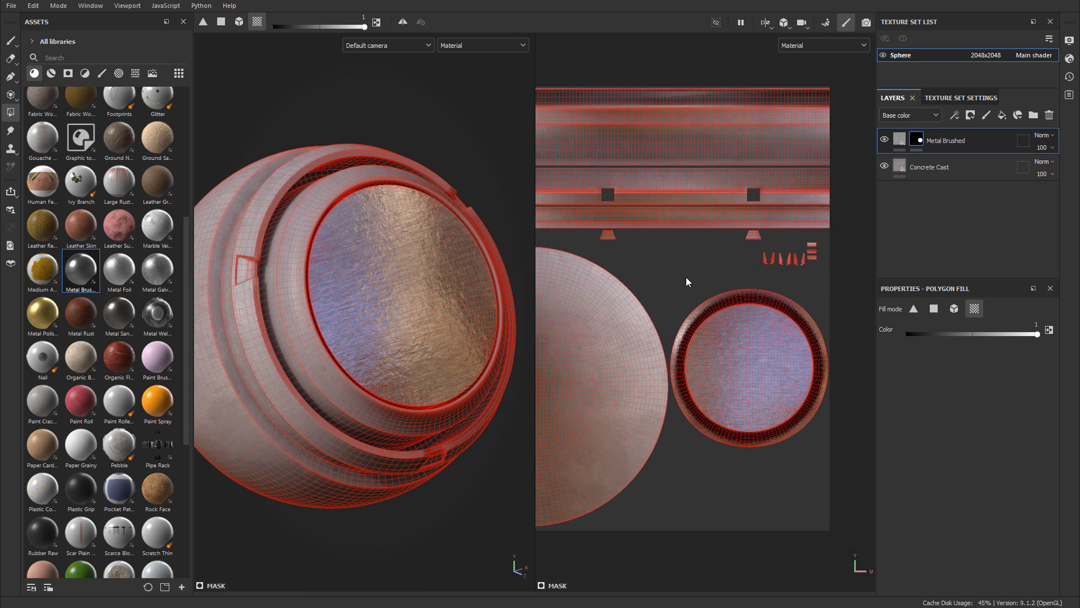
{"action": "scroll", "coordinate": [657, 291], "scroll_direction": "up", "scroll_amount": 1}
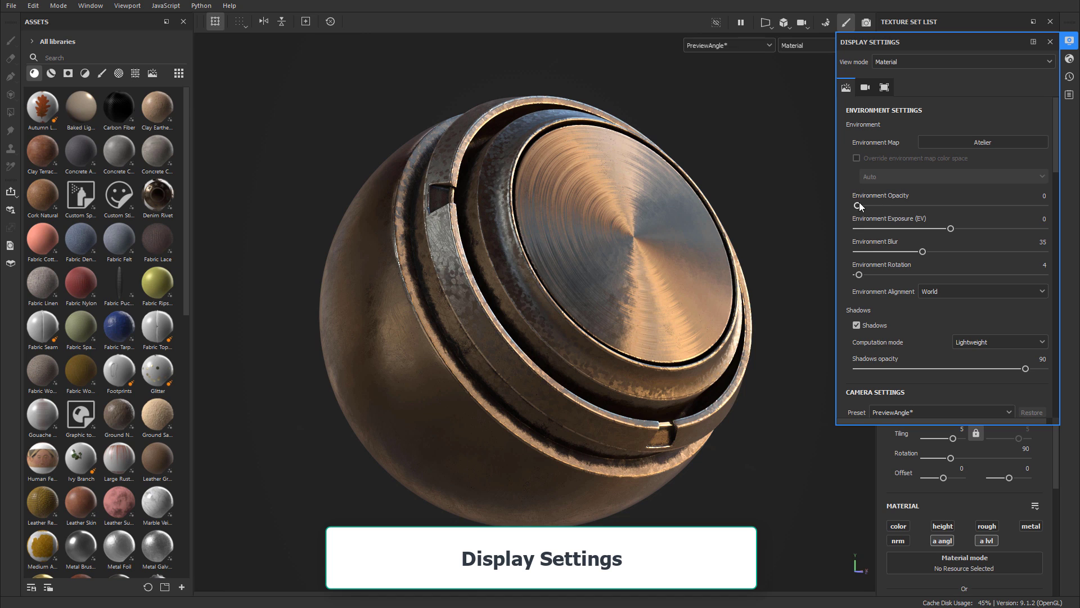
Set Environment Opacity to 100 and polygon-fill a second white reflective band on the cone
{"action": "left_click_drag", "start_coordinate": [857, 205], "coordinate": [1056, 208]}
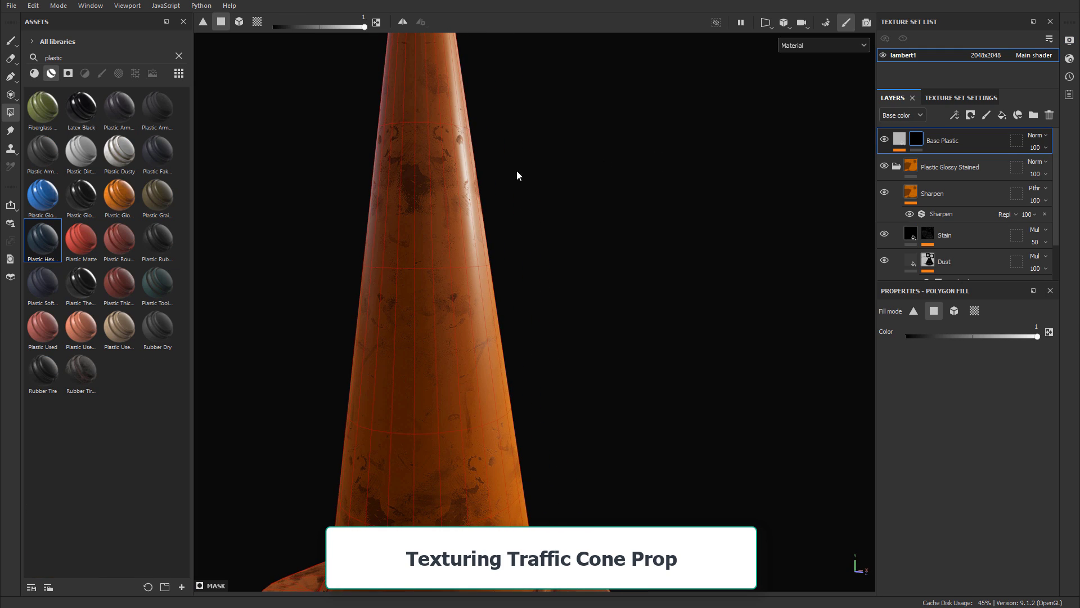
{"action": "left_click_drag", "start_coordinate": [560, 188], "coordinate": [655, 200], "text": "alt"}
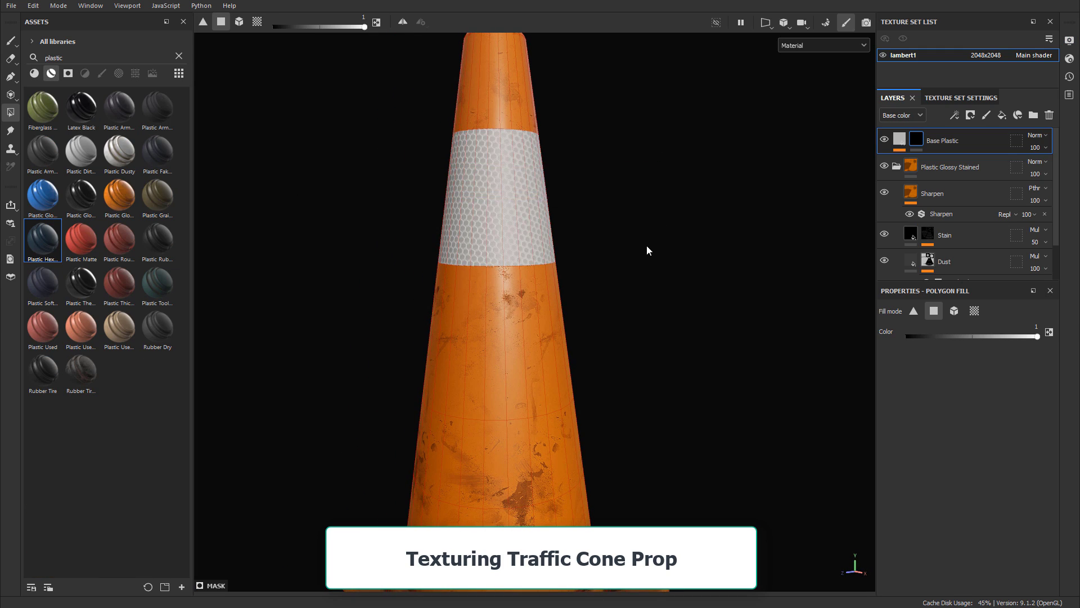
{"action": "left_click_drag", "start_coordinate": [544, 194], "coordinate": [633, 227], "text": "alt"}
{"action": "left_click_drag", "start_coordinate": [353, 250], "coordinate": [575, 294]}
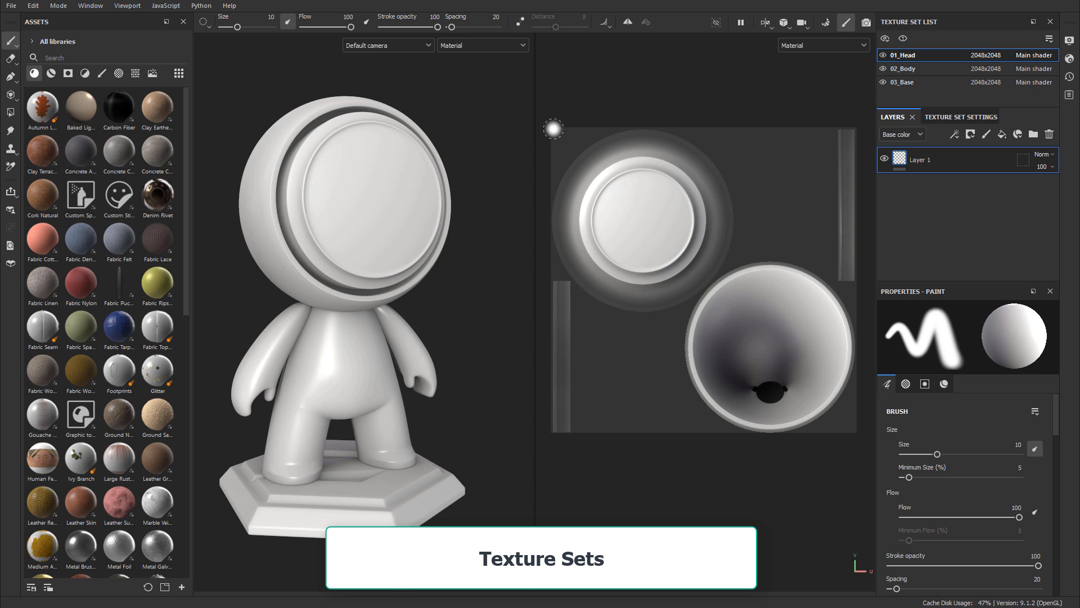
On the 02_Body texture set, stamp an enlarged red grungy arrow decal onto the blue sphere's cap
{"action": "left_click", "coordinate": [920, 68]}
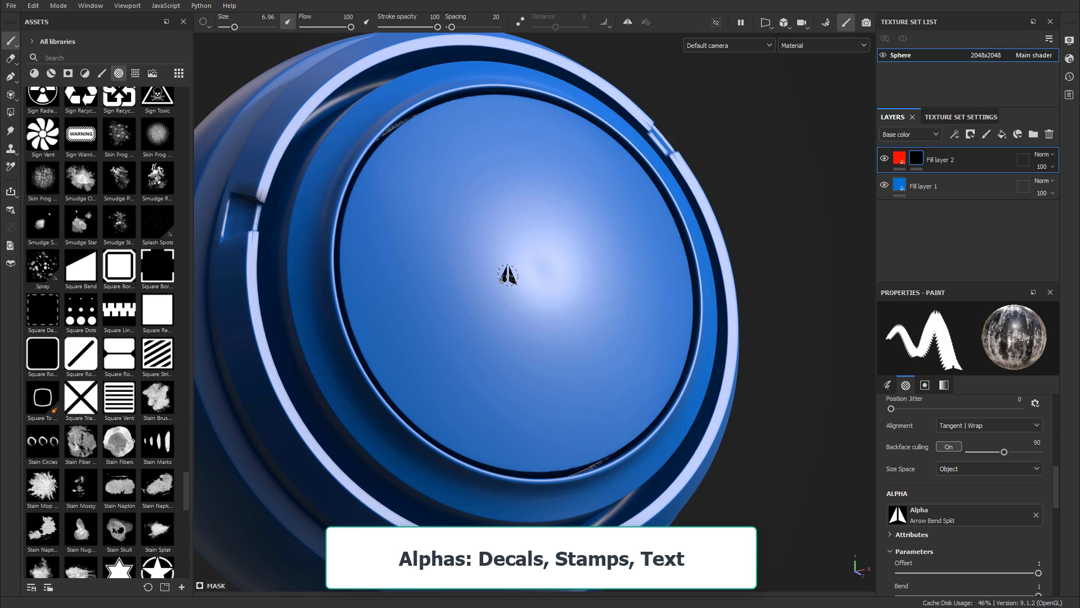
{"action": "right_click_drag", "start_coordinate": [508, 273], "coordinate": [508, 275], "text": "ctrl"}
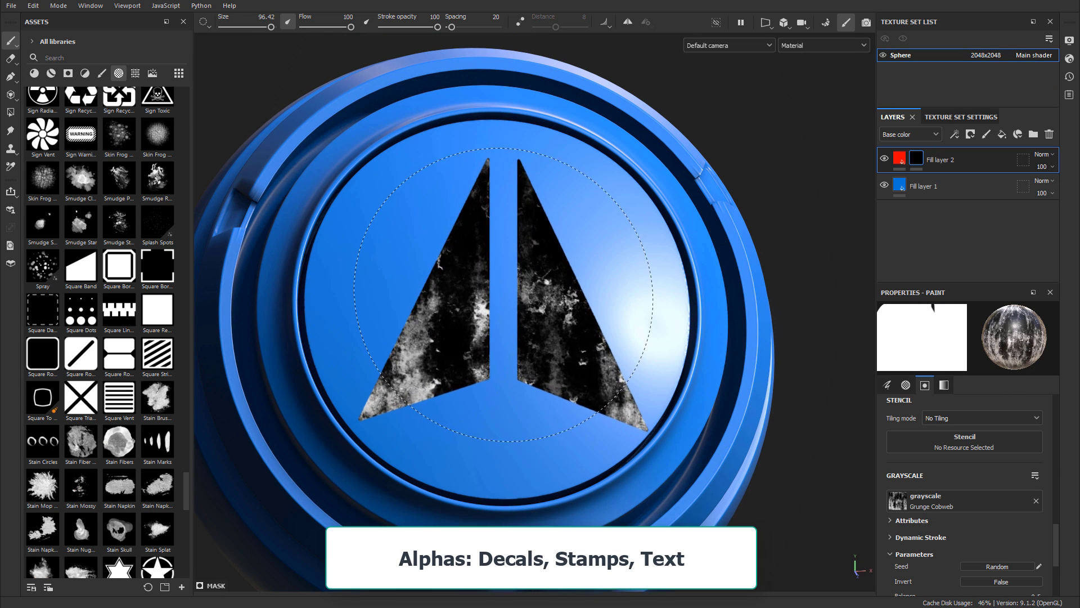
{"action": "left_click", "coordinate": [496, 290]}
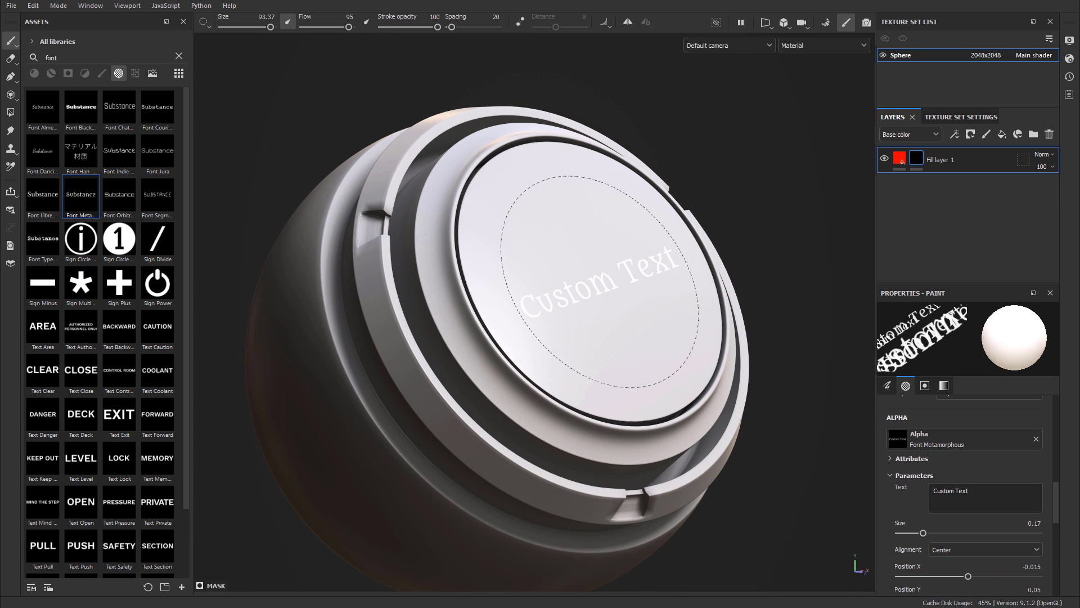
Stamp a red text decal, then emboss a Circle Button at the red sphere's cap centre
{"action": "left_click", "coordinate": [600, 282]}
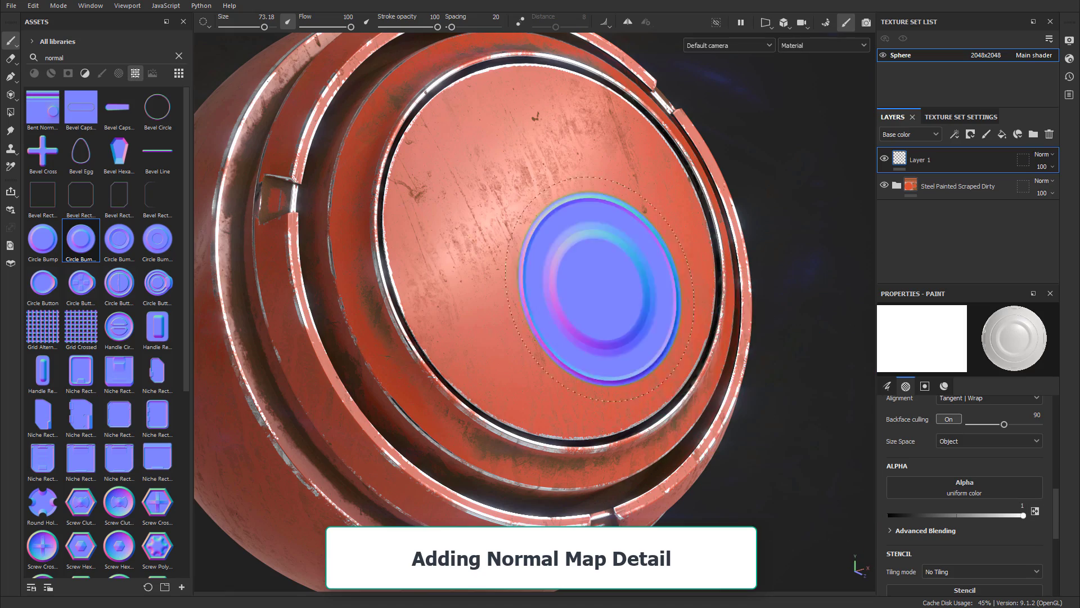
{"action": "left_click", "coordinate": [567, 267]}
{"action": "mouse_move", "coordinate": [700, 369]}
{"action": "left_mouse_down", "text": "alt"}
{"action": "mouse_move", "coordinate": [713, 327]}
{"action": "mouse_move", "coordinate": [680, 332]}
{"action": "left_mouse_up", "text": "alt"}
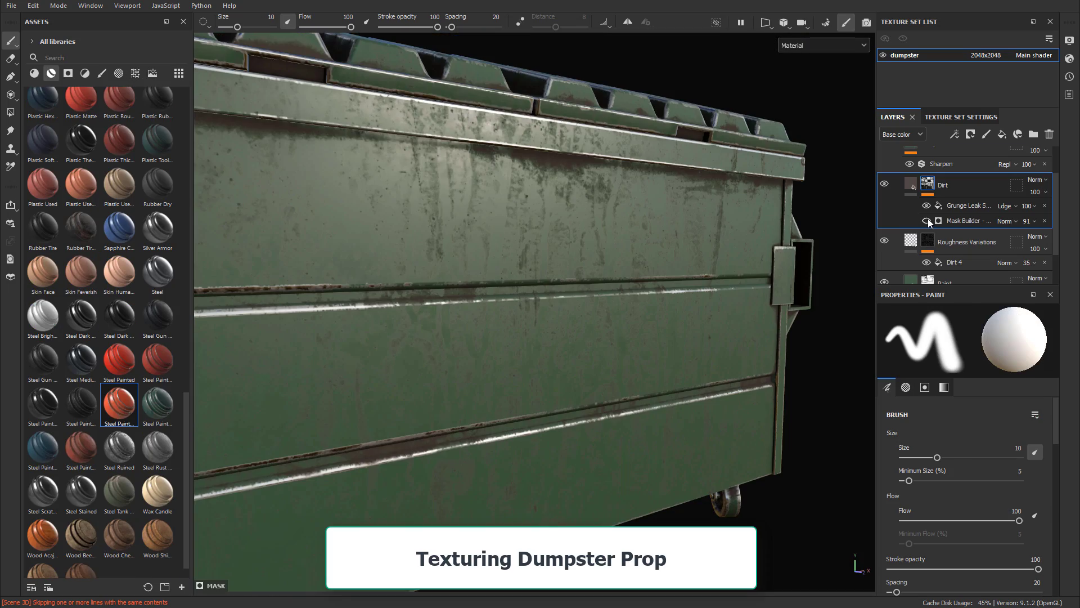
Hide the Dirt layer's Grunge Leak drips on the dumpster
{"action": "left_click", "coordinate": [926, 220]}
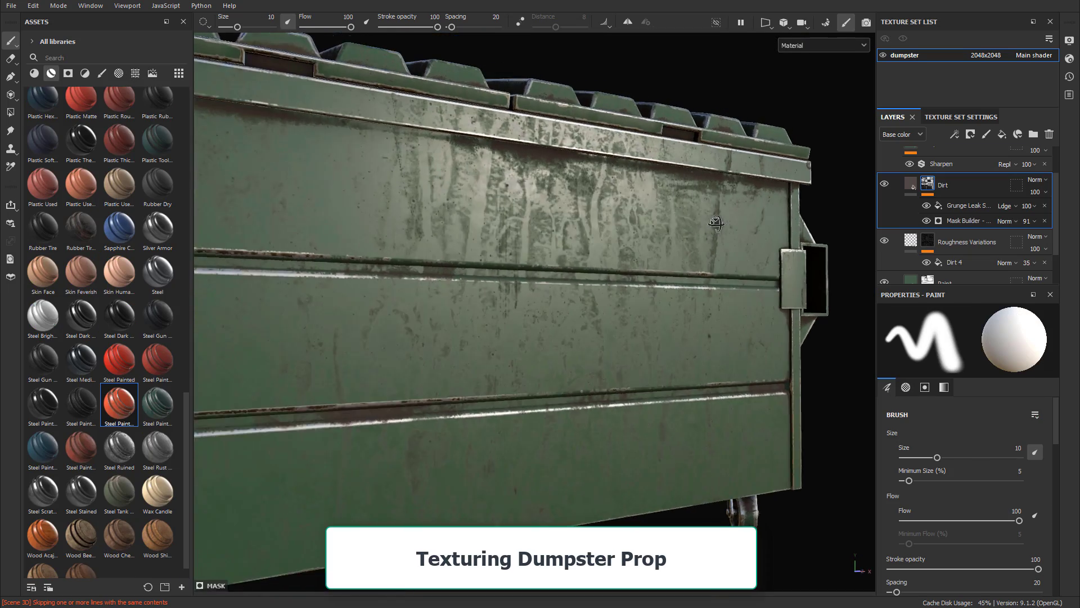
{"action": "left_click", "coordinate": [926, 206]}
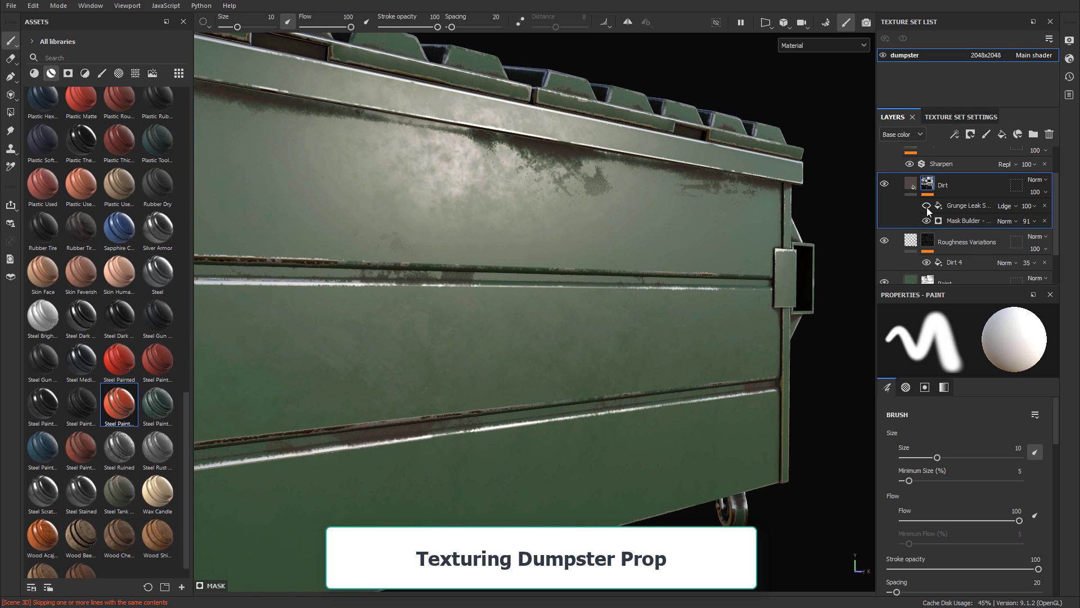
{"action": "left_click", "coordinate": [926, 206]}
{"action": "left_click", "coordinate": [926, 206]}
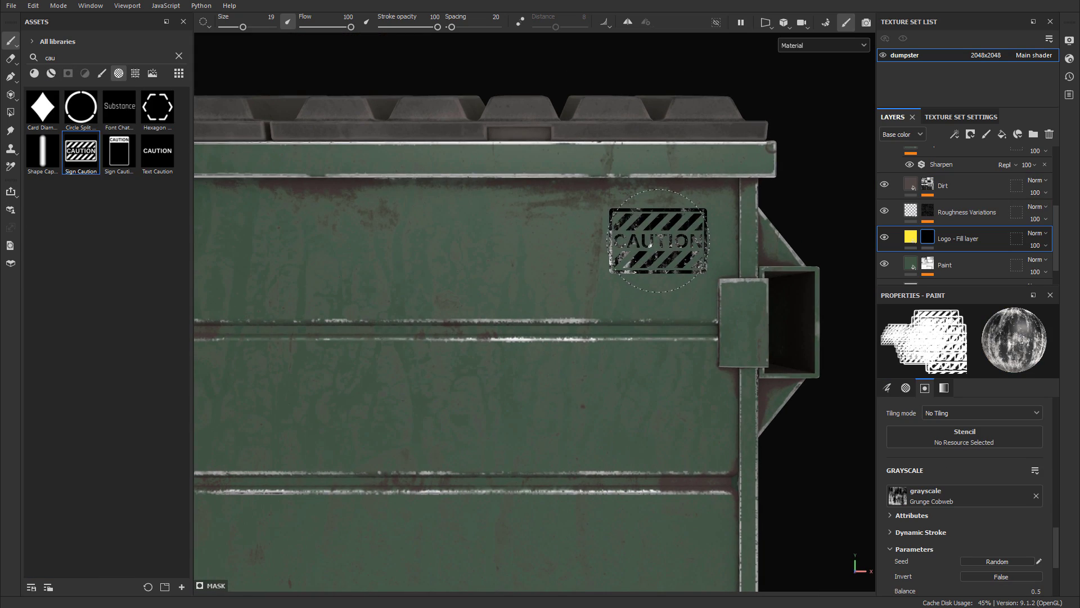
Stamp a yellow Sign Caution decal on the dumpster's side on the Logo fill layer
{"action": "left_click", "coordinate": [658, 241]}
{"action": "left_click_drag", "start_coordinate": [519, 379], "coordinate": [416, 371], "text": "alt"}
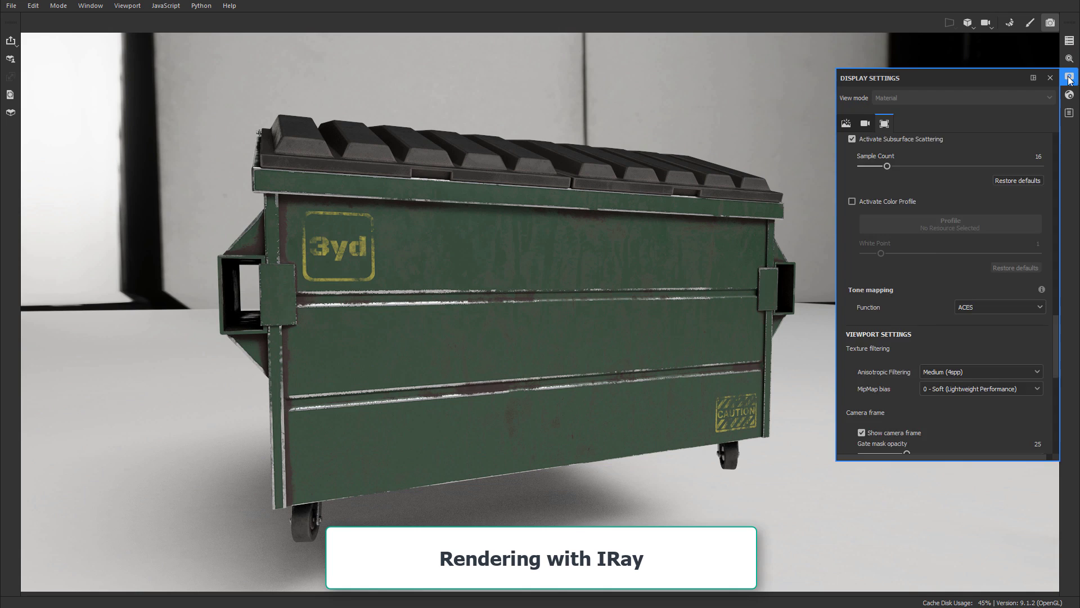
Use the Panorama environment map, enable the plain grey Dome Clear color, and set Ground Y to about -83
{"action": "scroll", "coordinate": [936, 261], "scroll_direction": "up", "scroll_amount": 15}
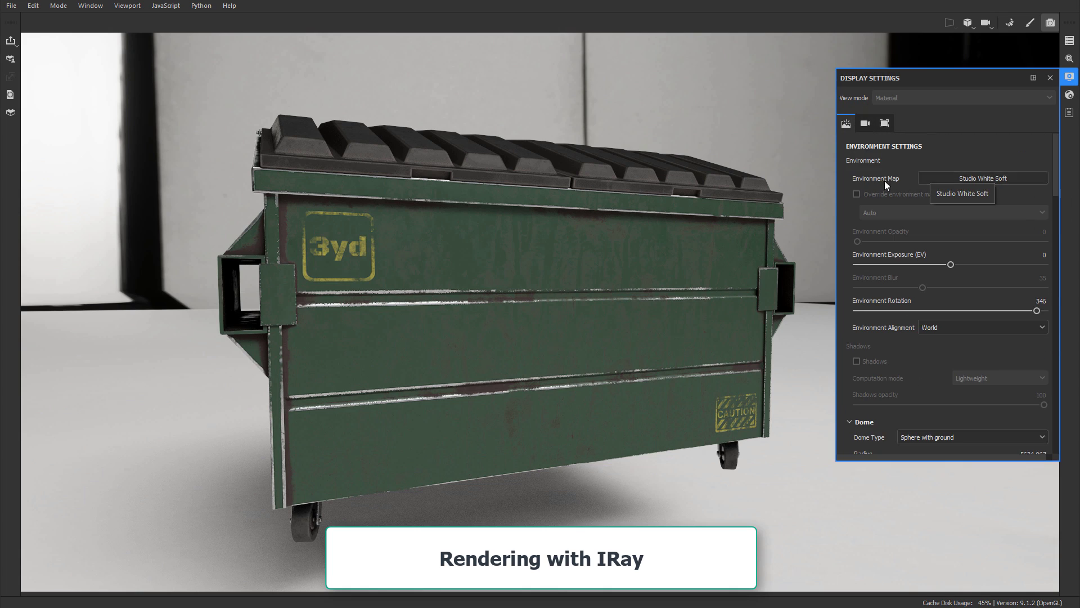
{"action": "left_click", "coordinate": [967, 175]}
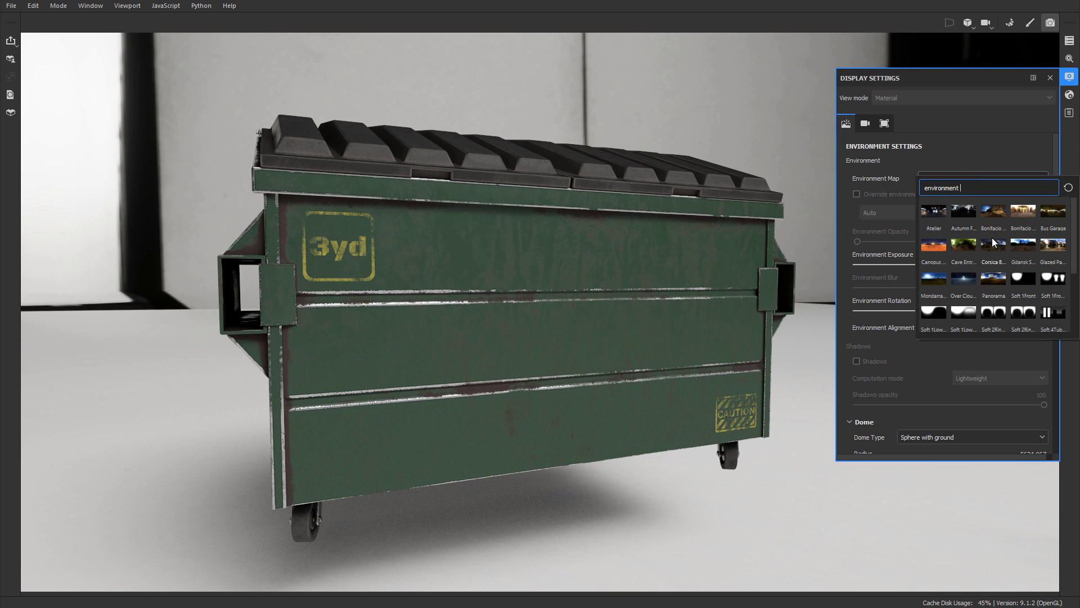
{"action": "left_click", "coordinate": [995, 277]}
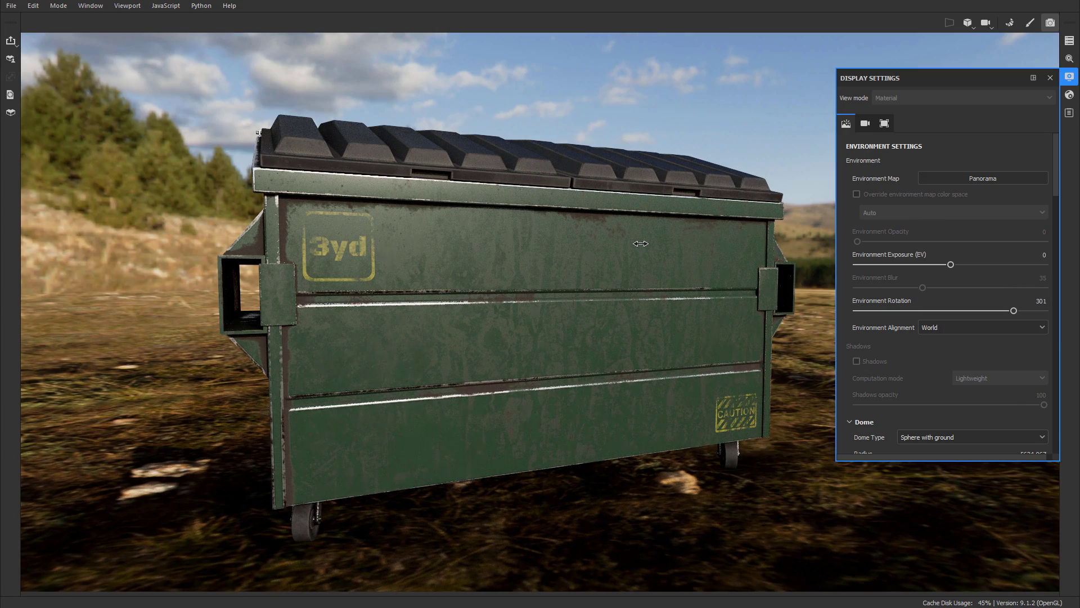
{"action": "scroll", "coordinate": [860, 264], "scroll_direction": "down", "scroll_amount": 5}
{"action": "left_click", "coordinate": [858, 265]}
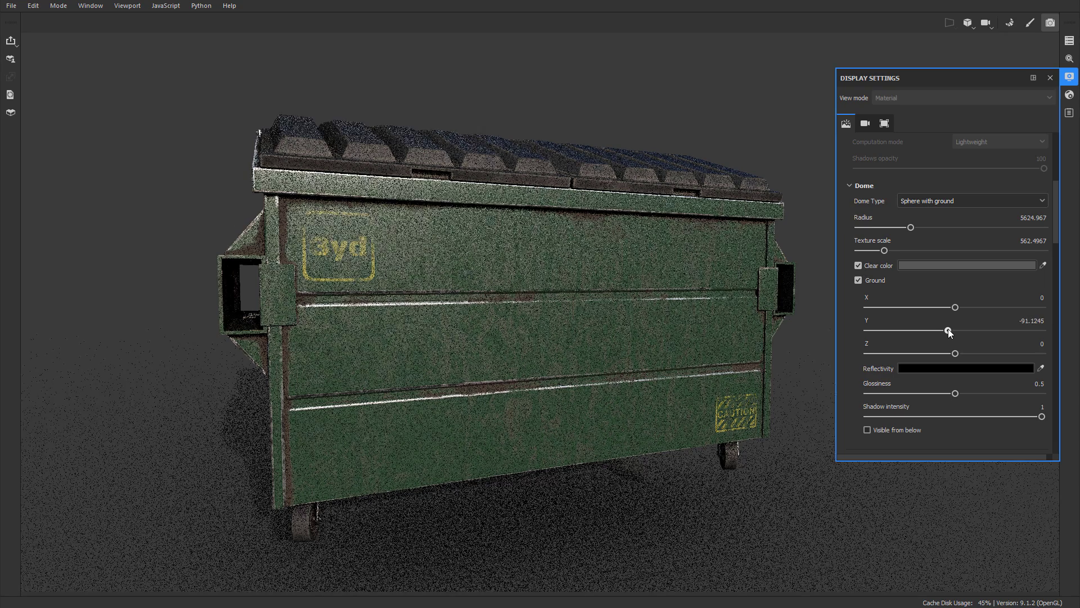
{"action": "left_click_drag", "start_coordinate": [946, 330], "coordinate": [949, 331]}
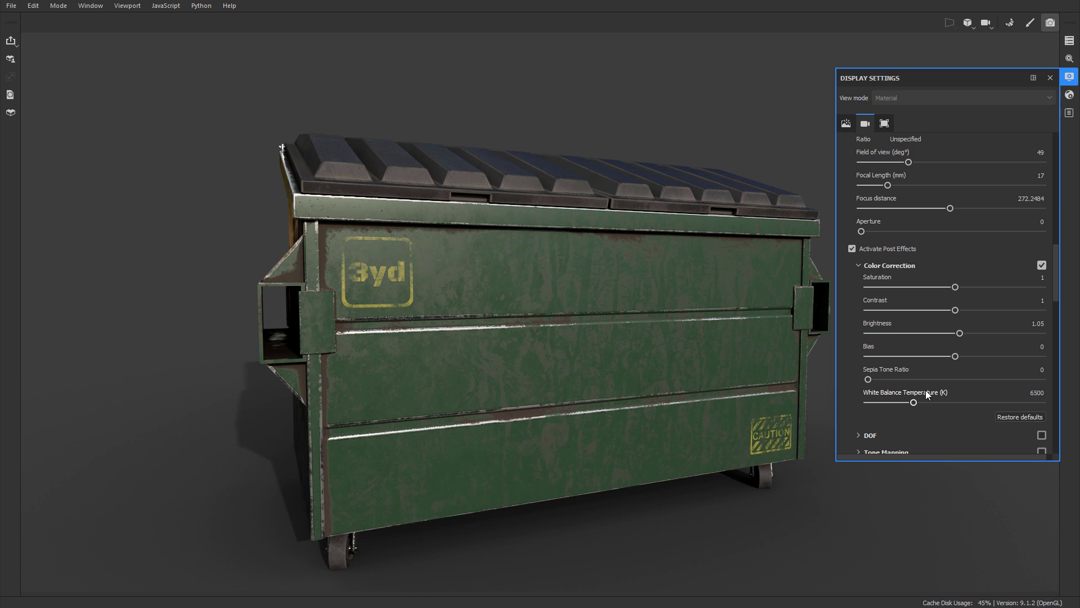
{"action": "scroll", "coordinate": [1007, 337], "scroll_direction": "down", "scroll_amount": 5}
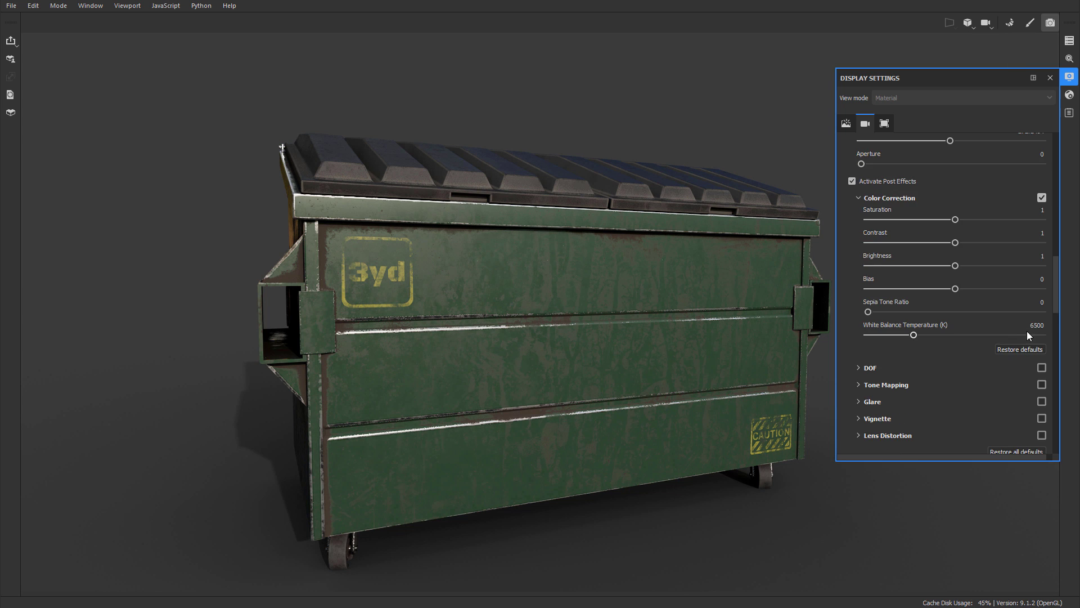
{"action": "scroll", "coordinate": [869, 298], "scroll_direction": "down", "scroll_amount": 1}
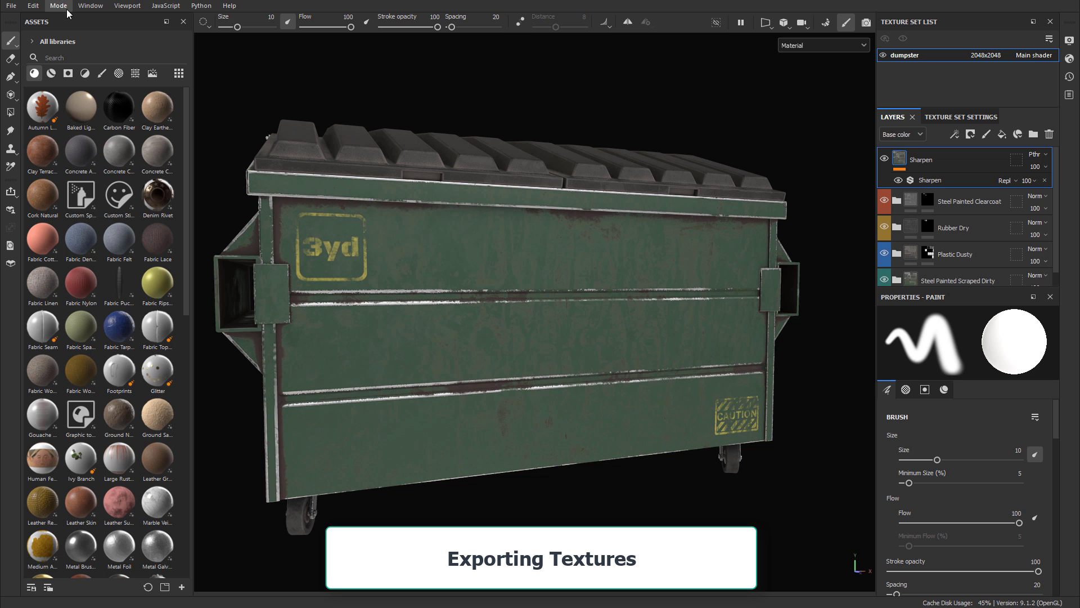
Export BaseColor, Normal, Emissive and OcclusionRoughnessMetallic as 2048×2048 8-bit PNGs with the Unreal Engine 4 (Packed) template
{"action": "left_click", "coordinate": [12, 5]}
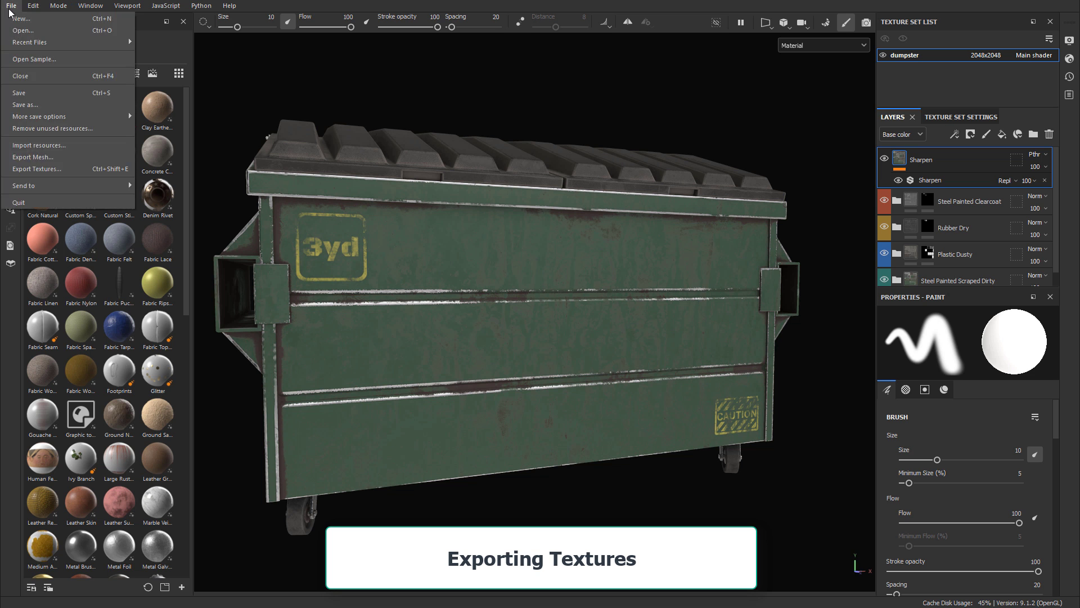
{"action": "left_click", "coordinate": [56, 167]}
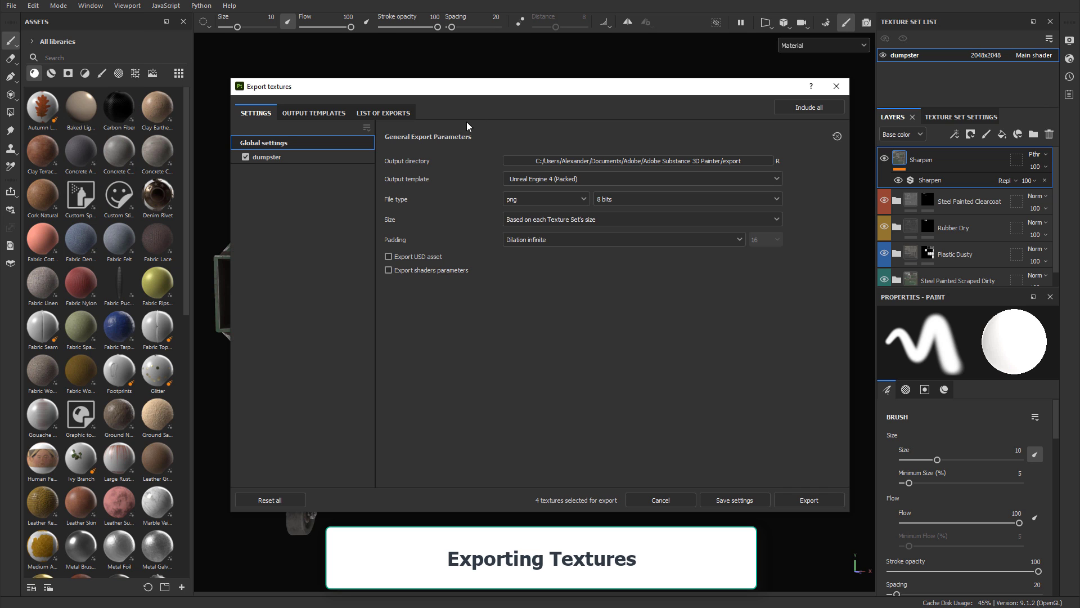
{"action": "left_click", "coordinate": [314, 113]}
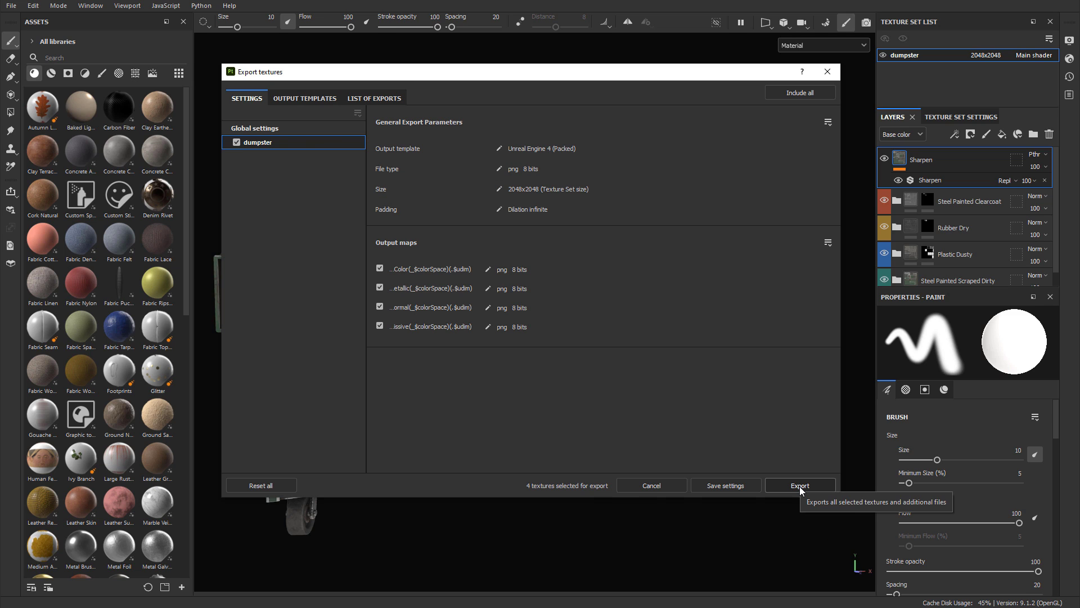
{"action": "left_click", "coordinate": [798, 486]}
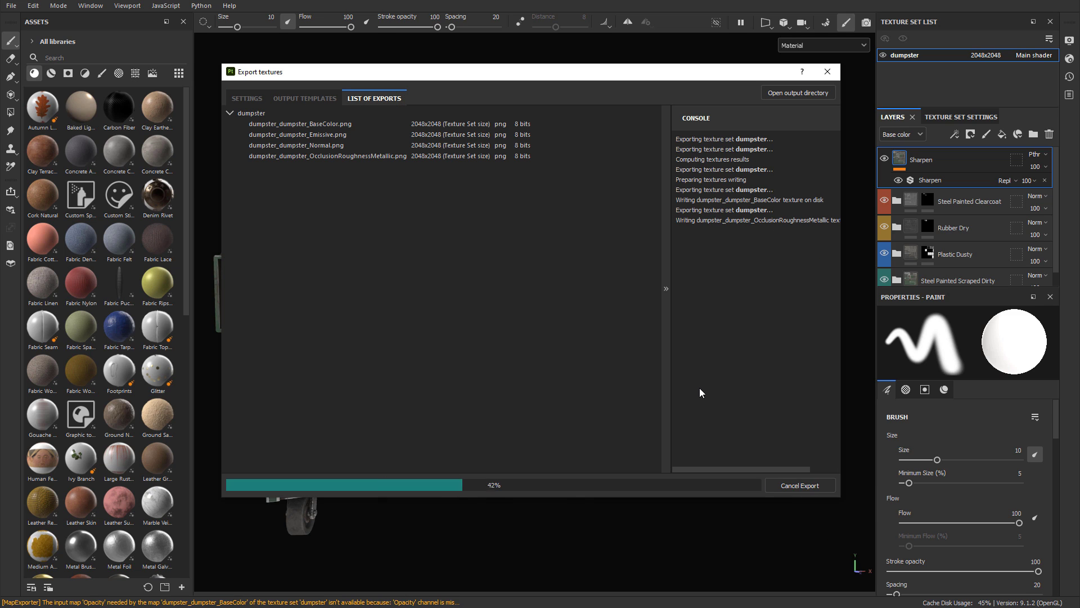